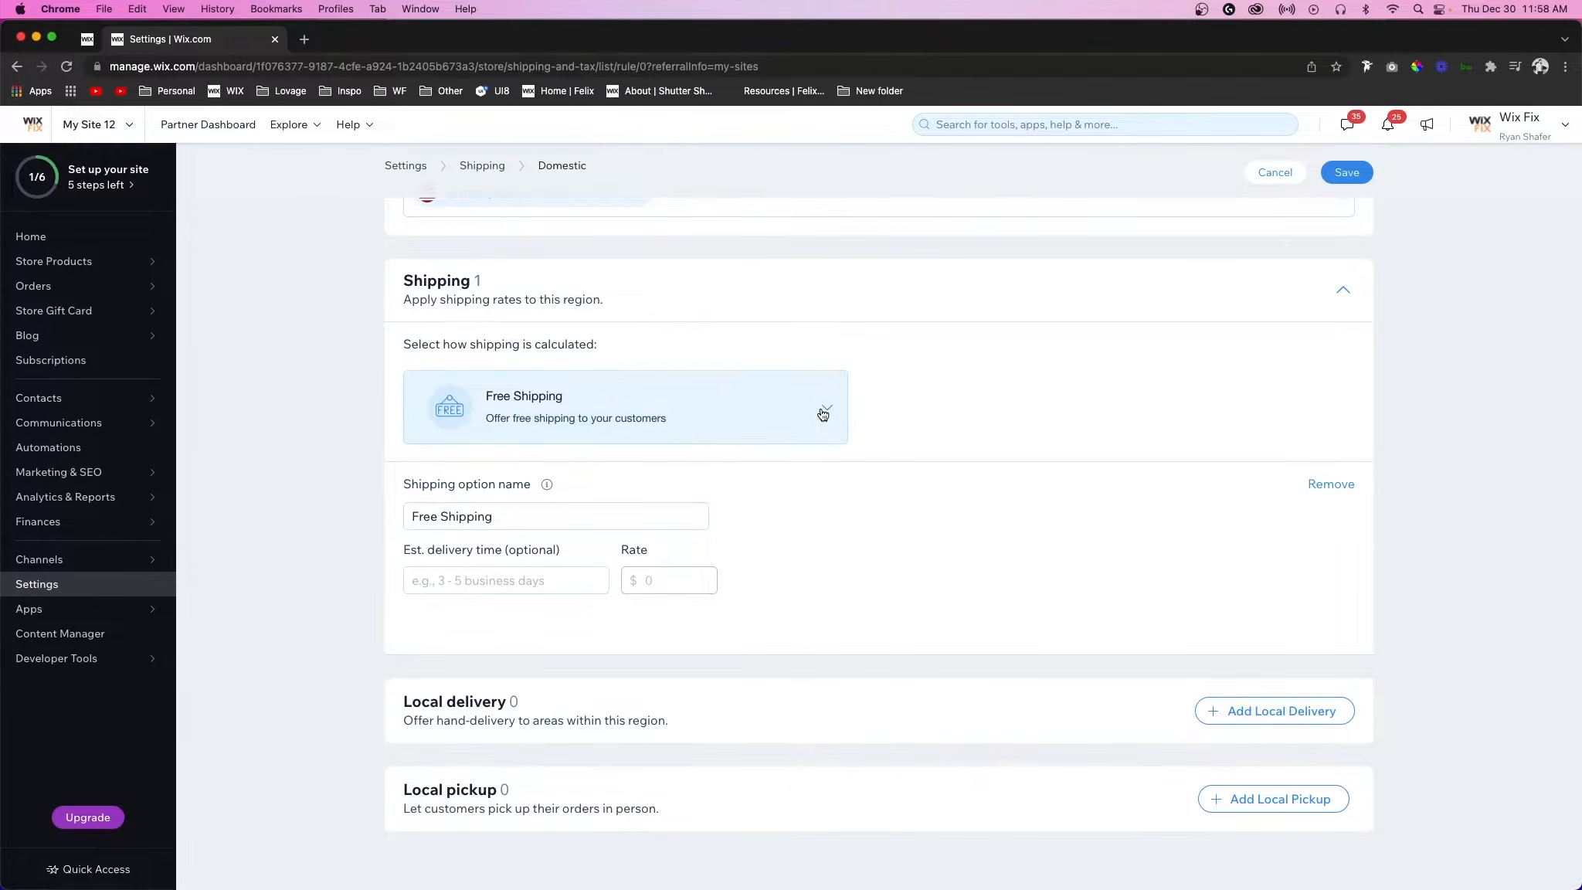
Step: Set the Domestic region's shipping calculation to Rate by Product and name the default product group "Small Products"
scroll(699, 608, down, 1)
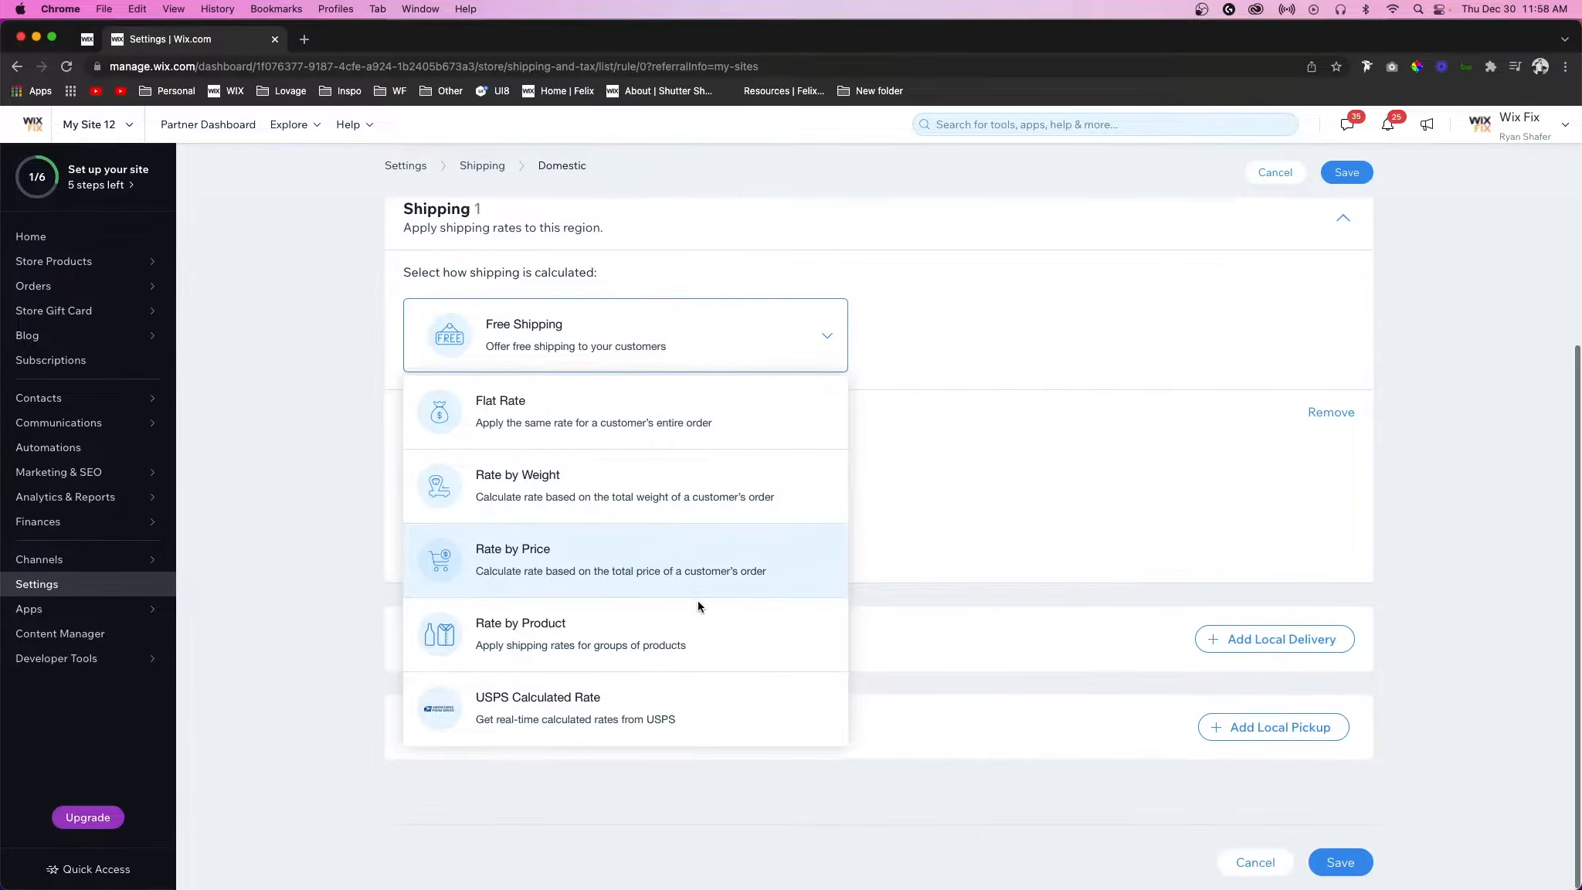
scroll(699, 607, up, 1)
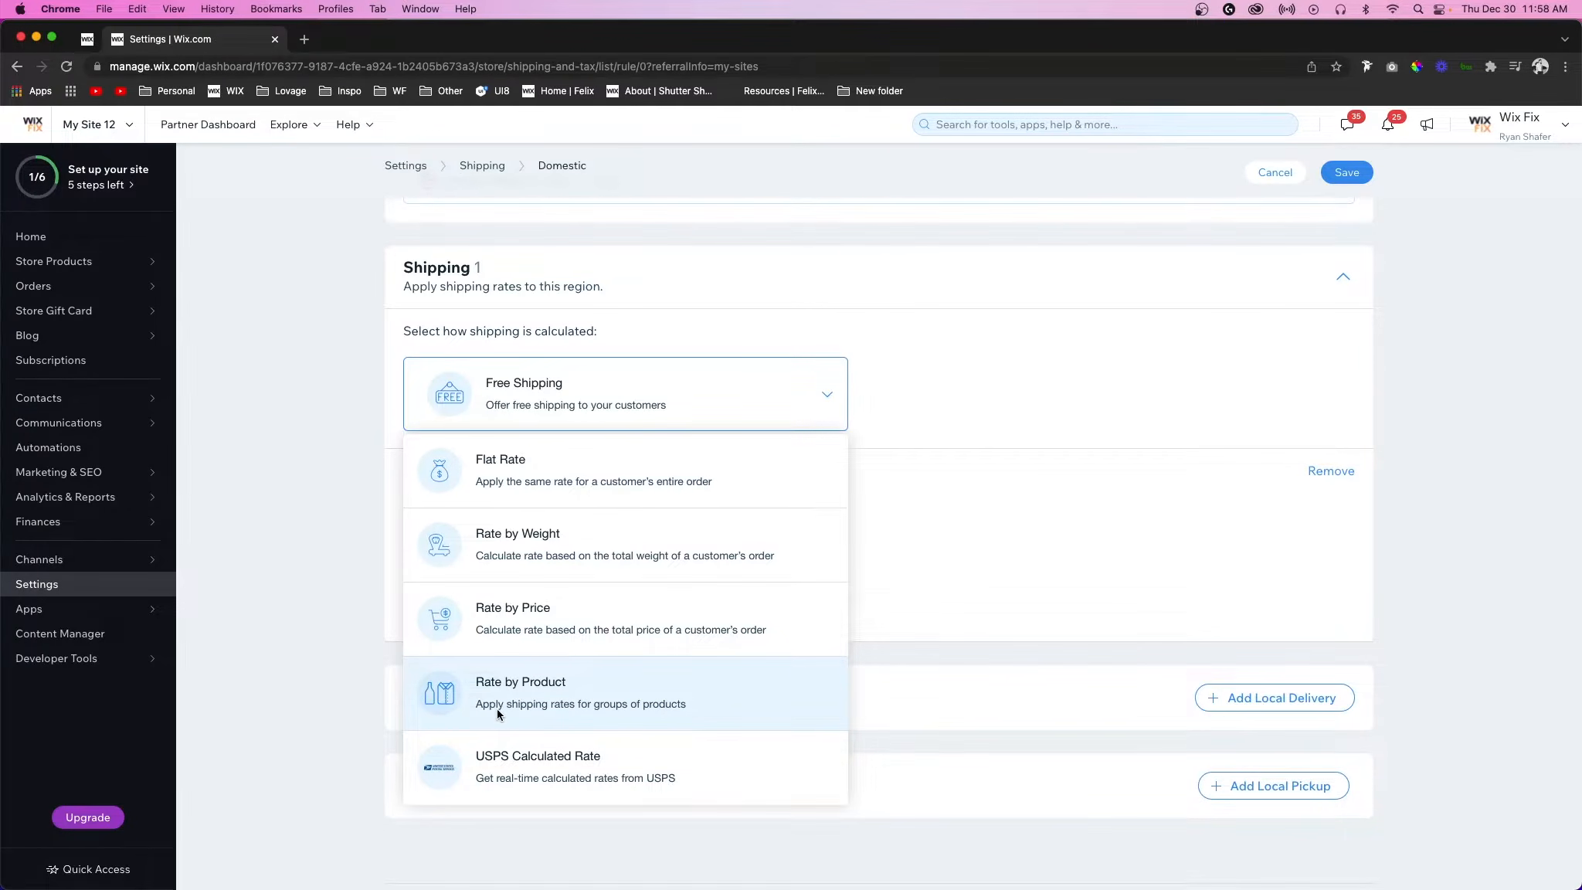
click(616, 699)
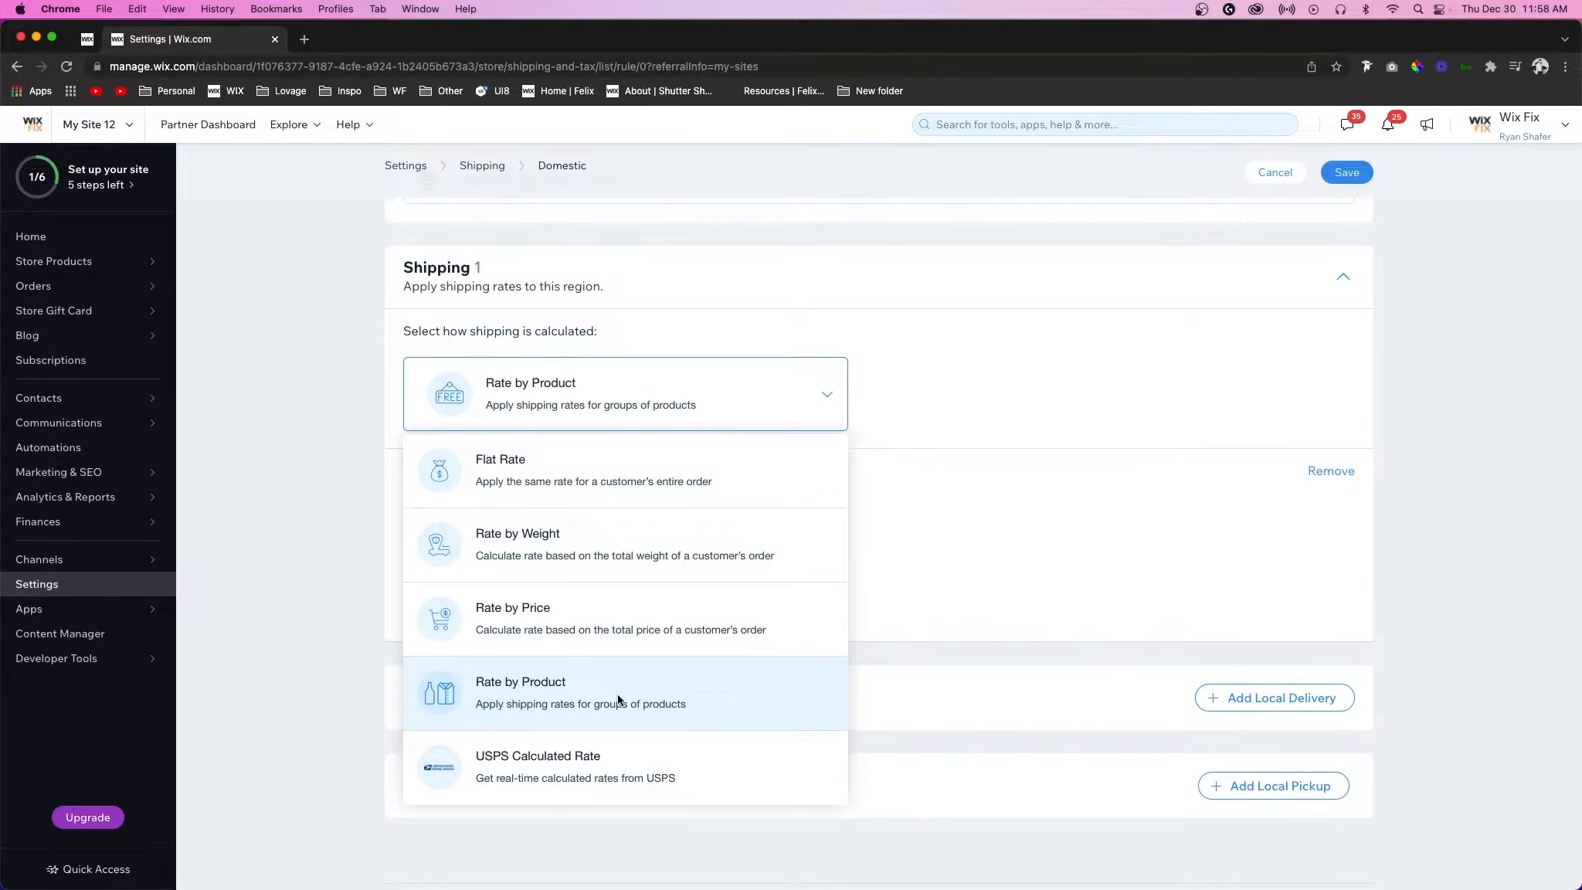
click(461, 565)
text(Small Products)
key(Return)
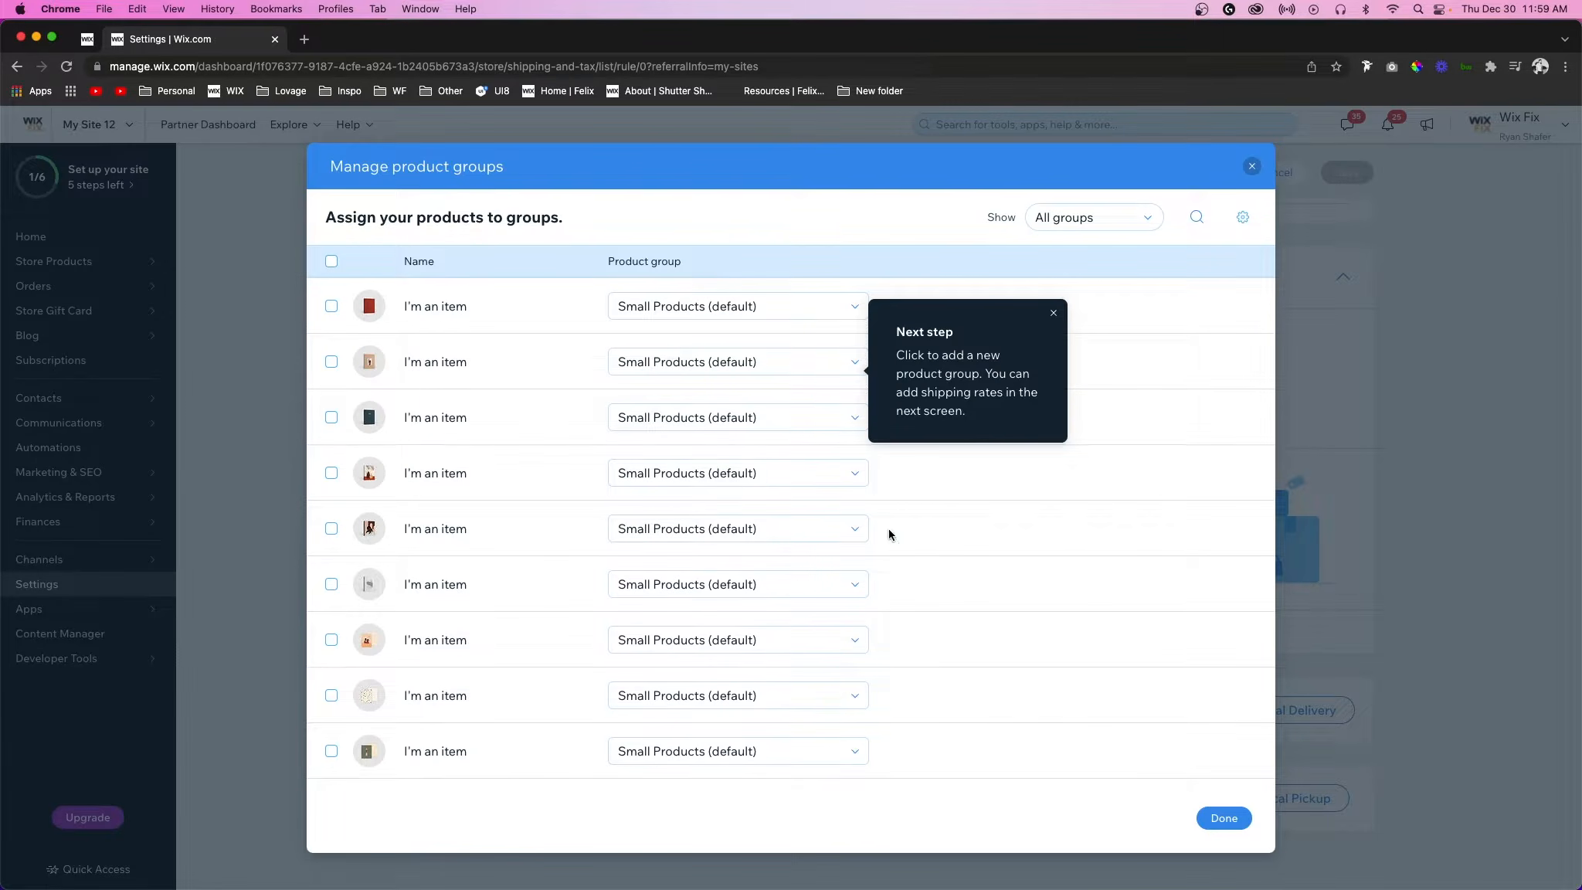
Step: Dismiss the tip and assign the fourth item in the product list to a new group named "Medium Products"
click(1055, 315)
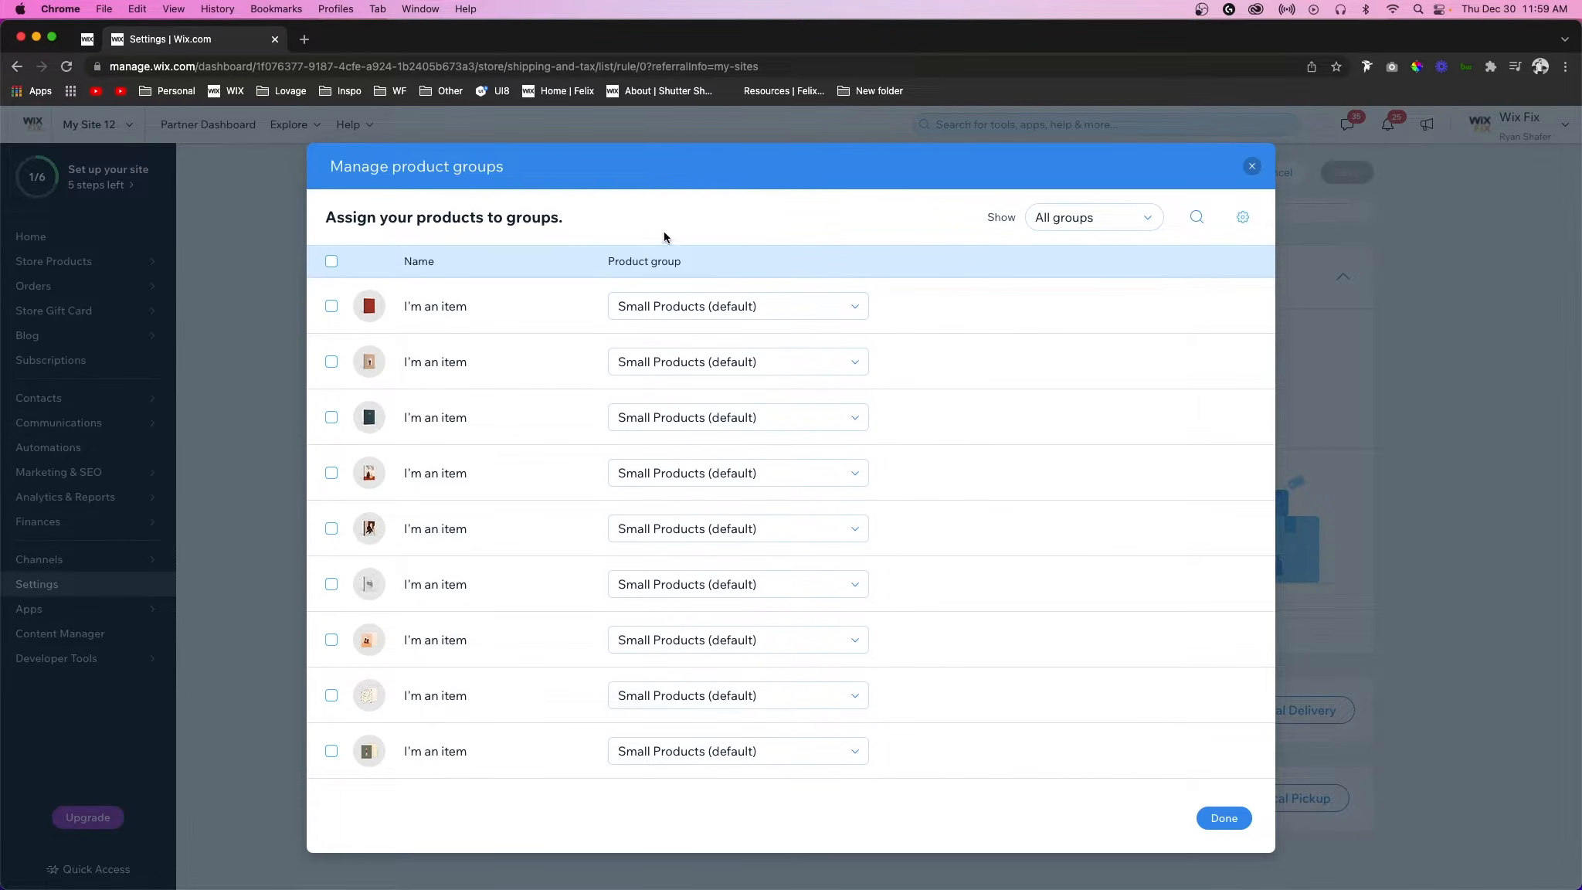
click(648, 473)
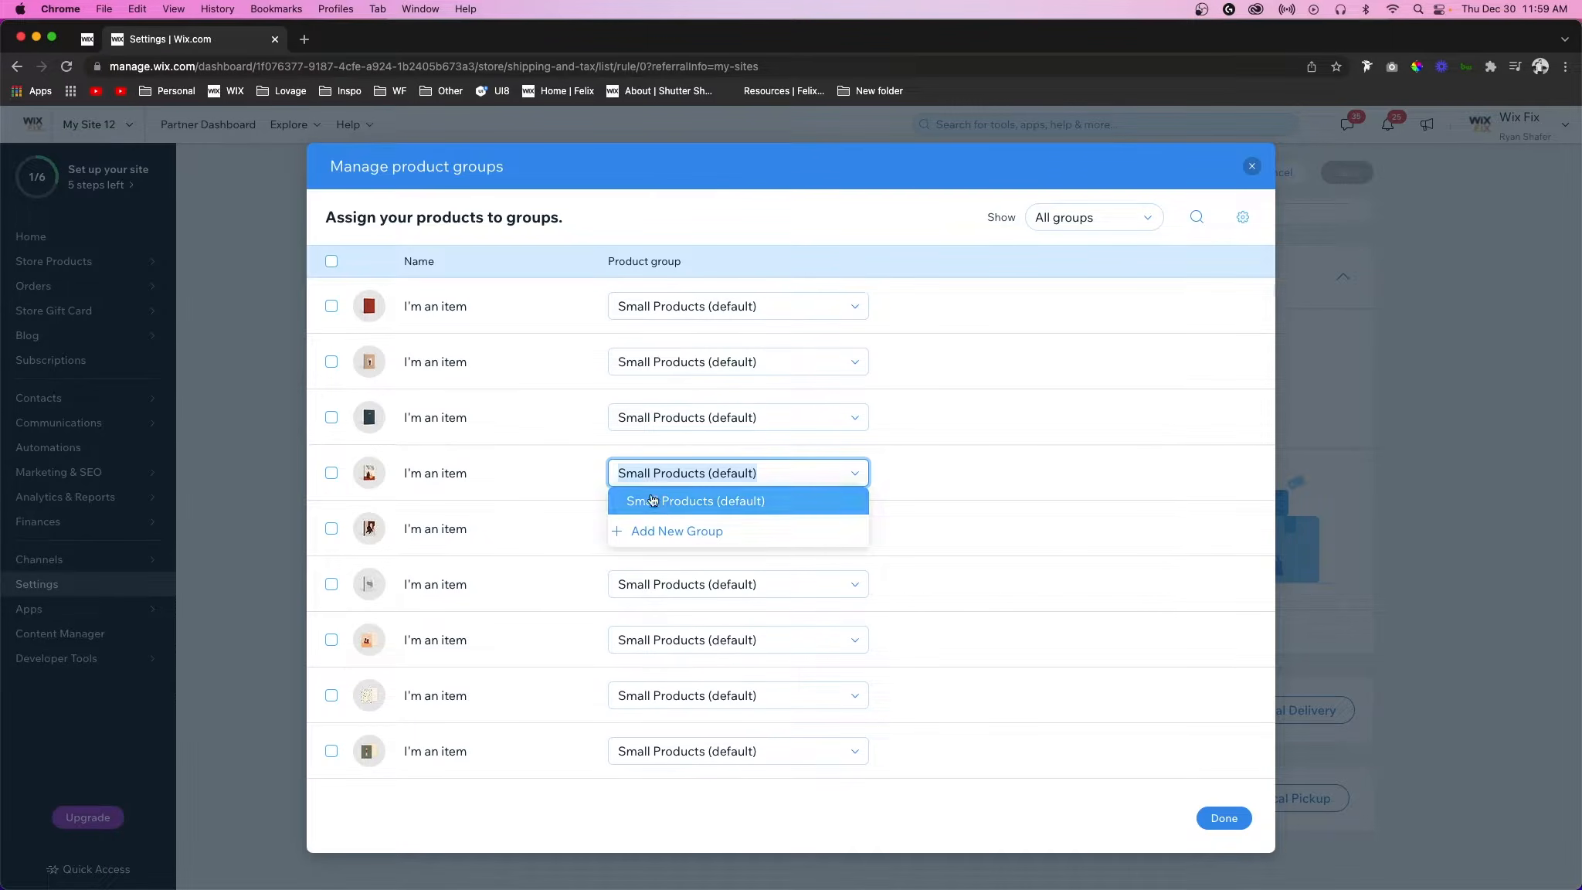
click(659, 539)
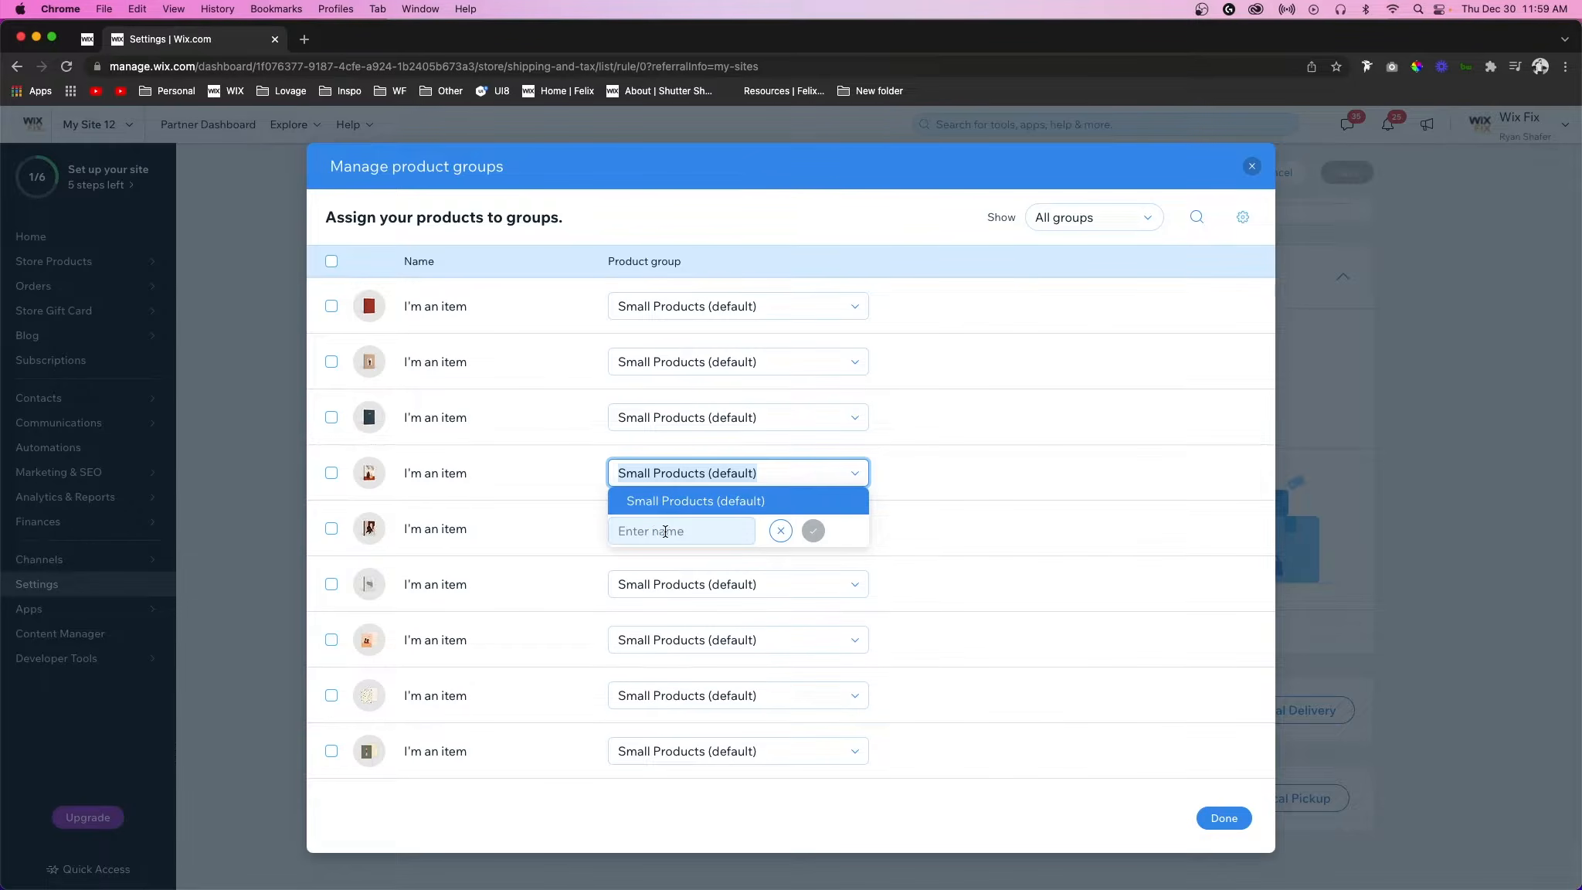
text(Medium Products)
click(814, 531)
Step: Assign the seventh item in the product list to a new group named "Large Products"
click(646, 641)
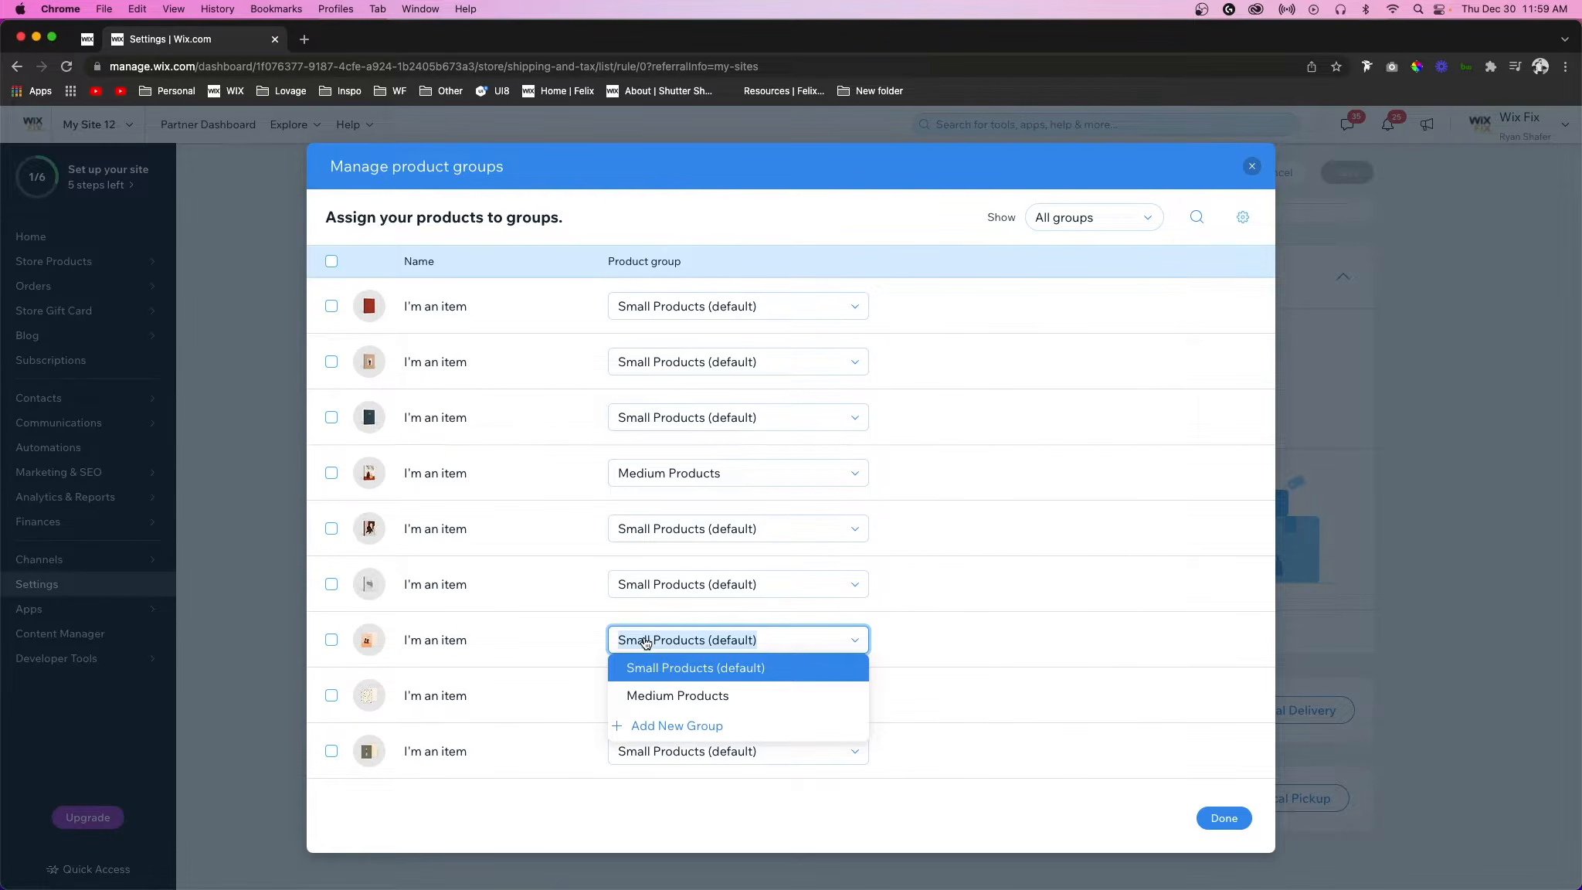
click(653, 727)
text(Large Products)
click(814, 726)
click(816, 722)
Step: Assign the last two items in the list to Large Products and finish managing the product groups
click(700, 695)
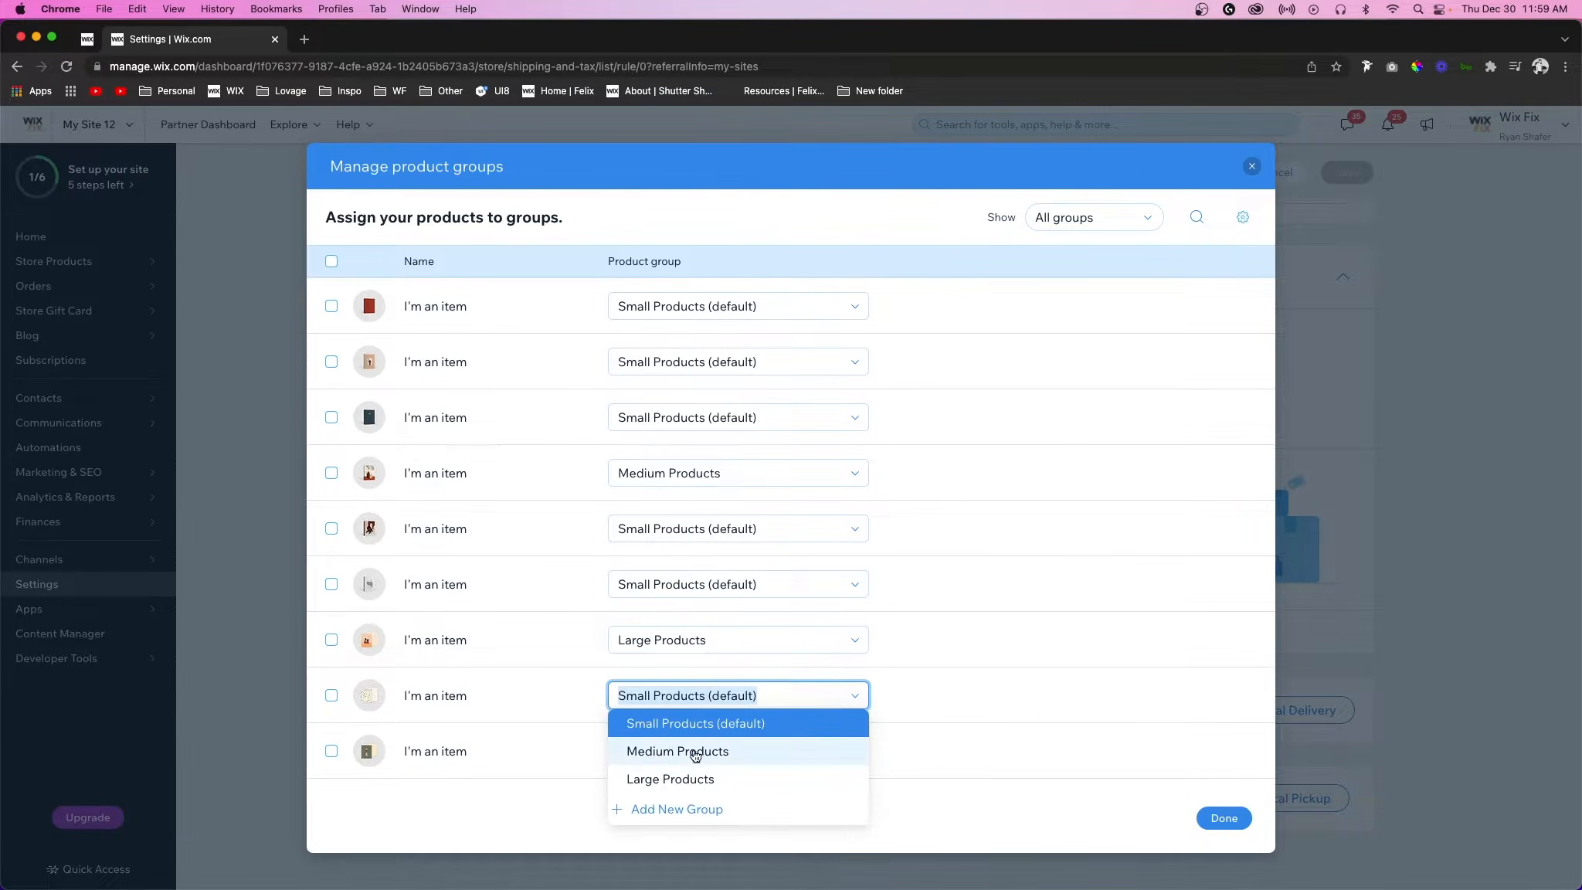
click(681, 779)
click(654, 751)
click(657, 832)
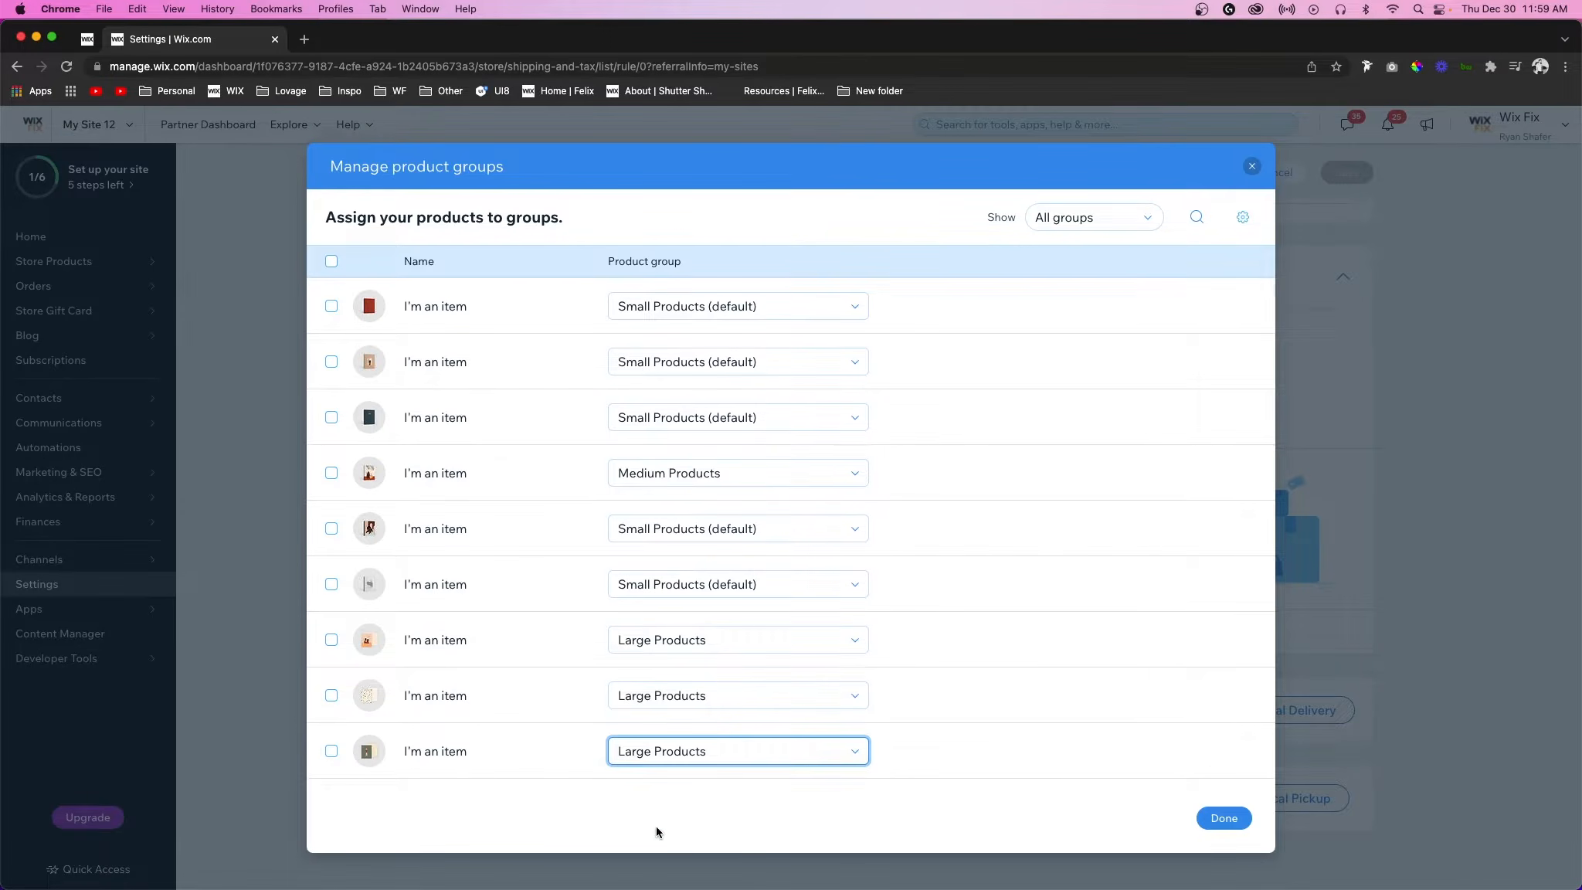
click(1218, 825)
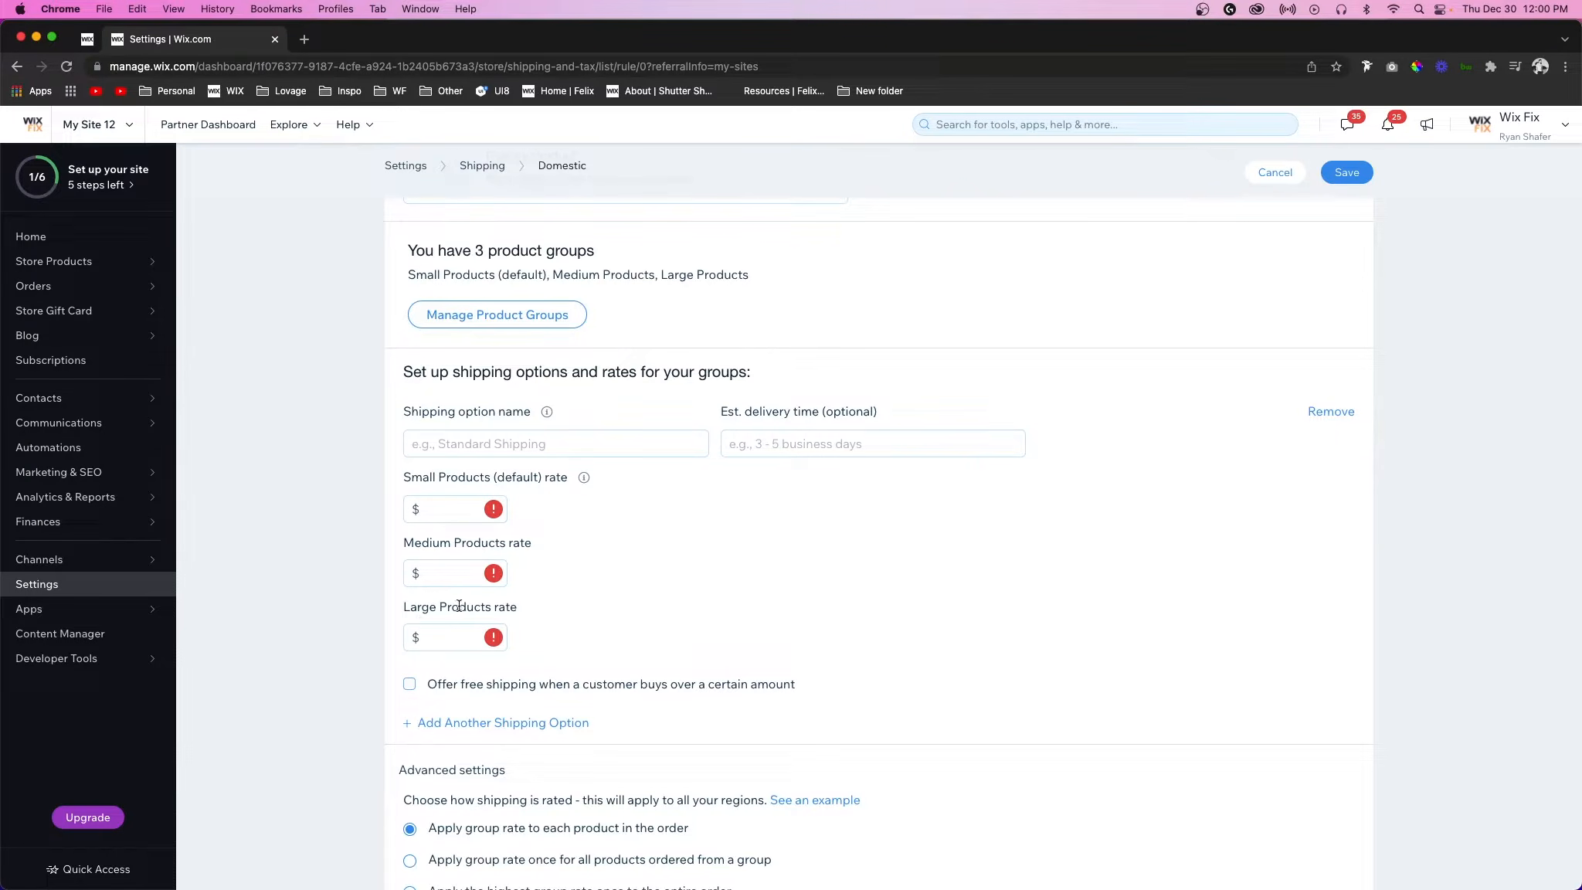
Step: Set the domestic shipping rates to $5.99 for Small Products, $7.99 for Medium Products and $10.99 for Large Products
click(462, 510)
click(593, 520)
click(441, 508)
text(5.99)
click(456, 572)
text(7.99)
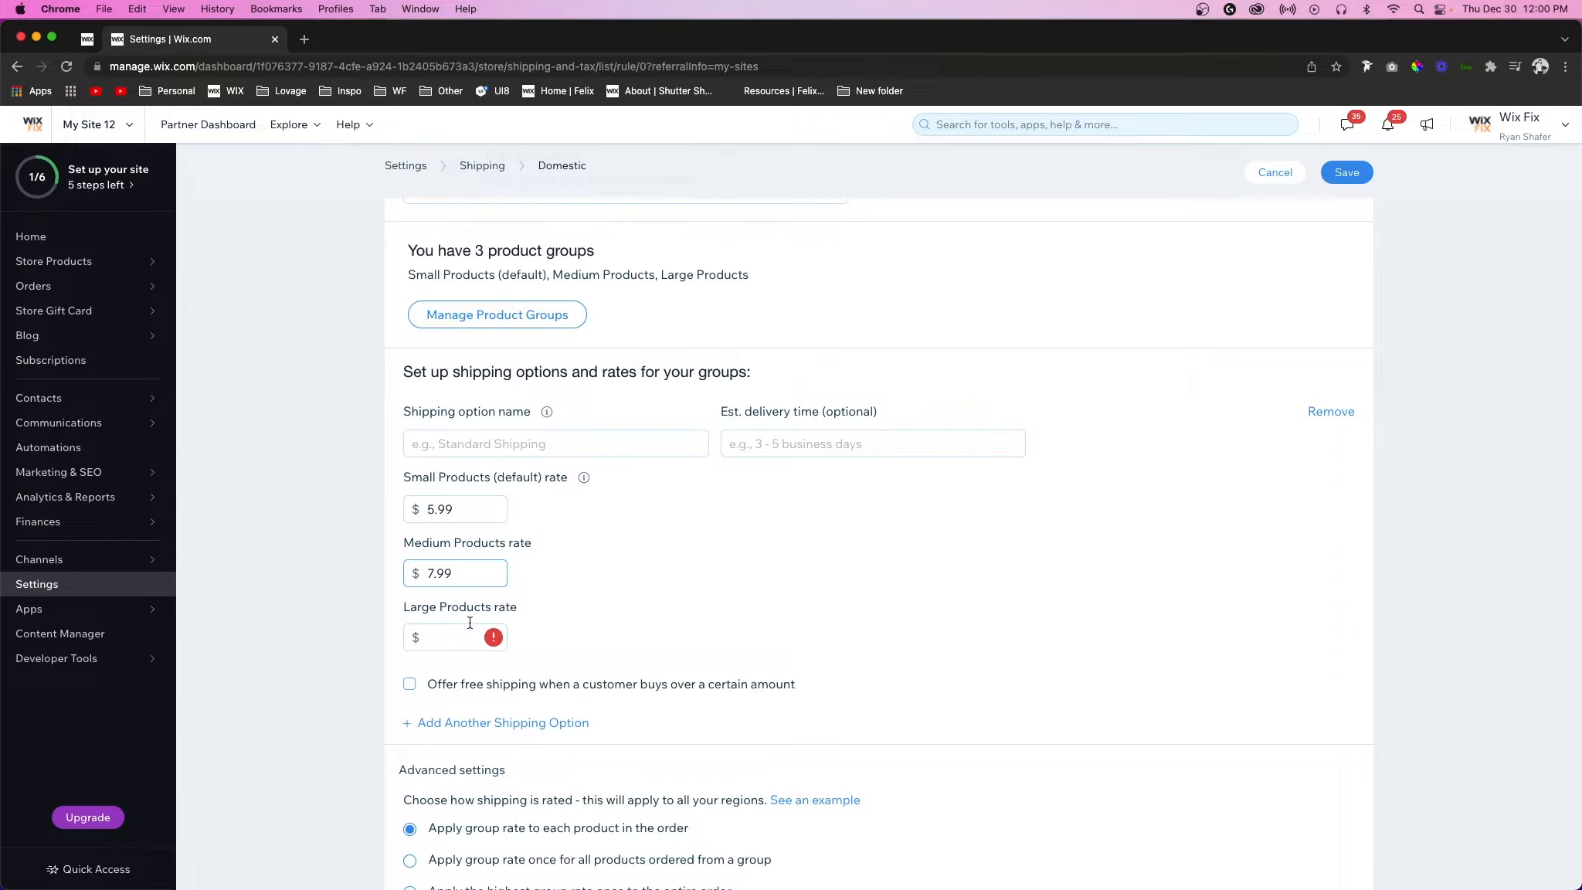
click(451, 637)
text(10.99)
Step: Offer free domestic shipping when a customer buys over $150
scroll(715, 630, down, 3)
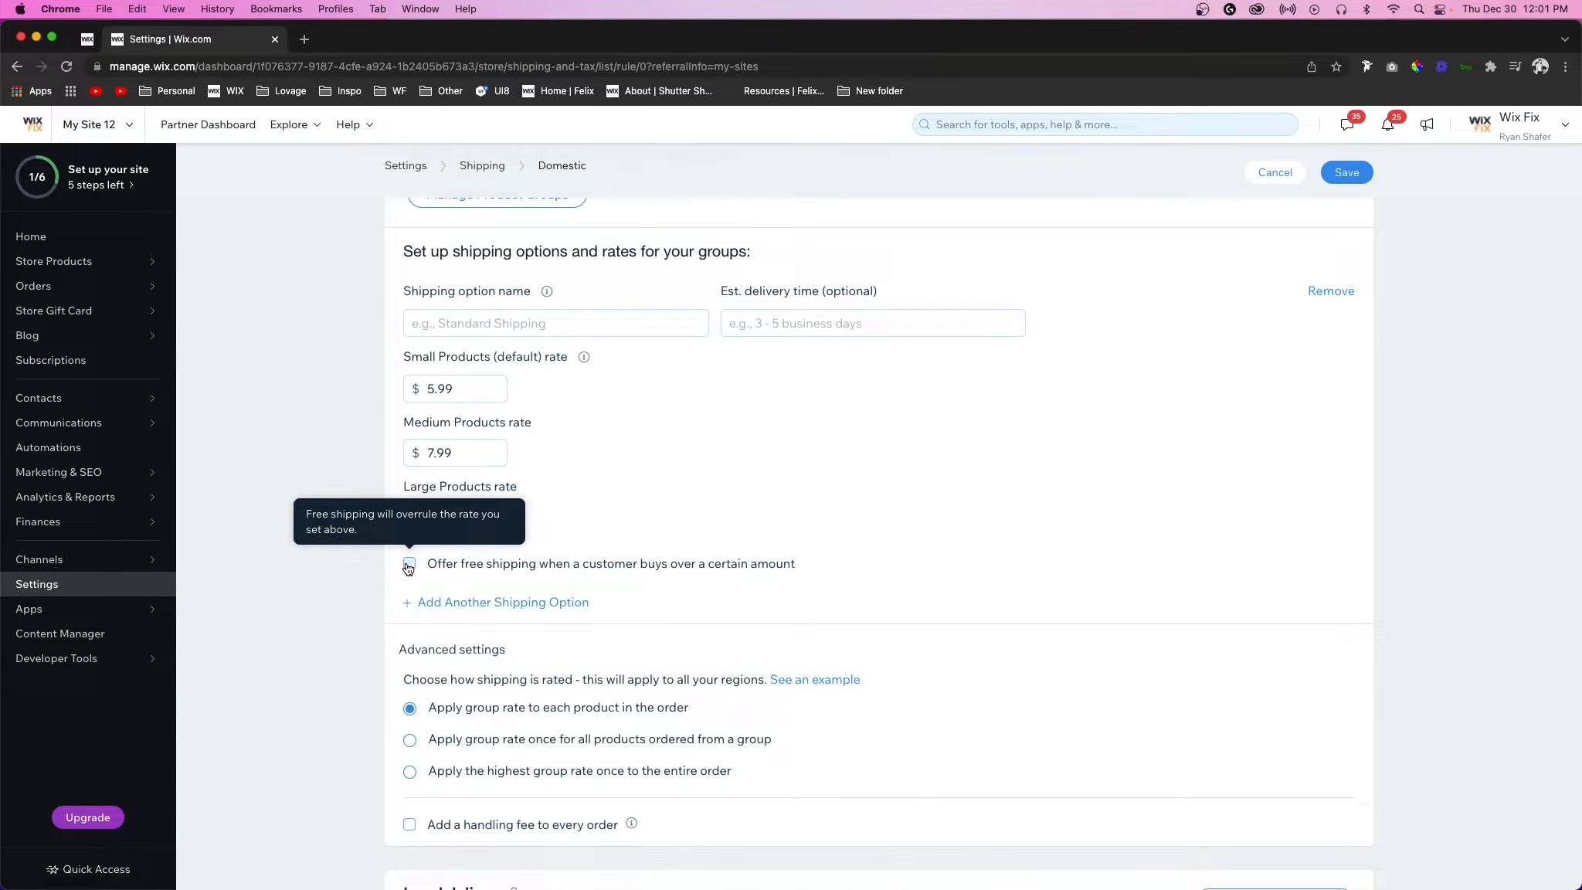
click(408, 566)
click(482, 595)
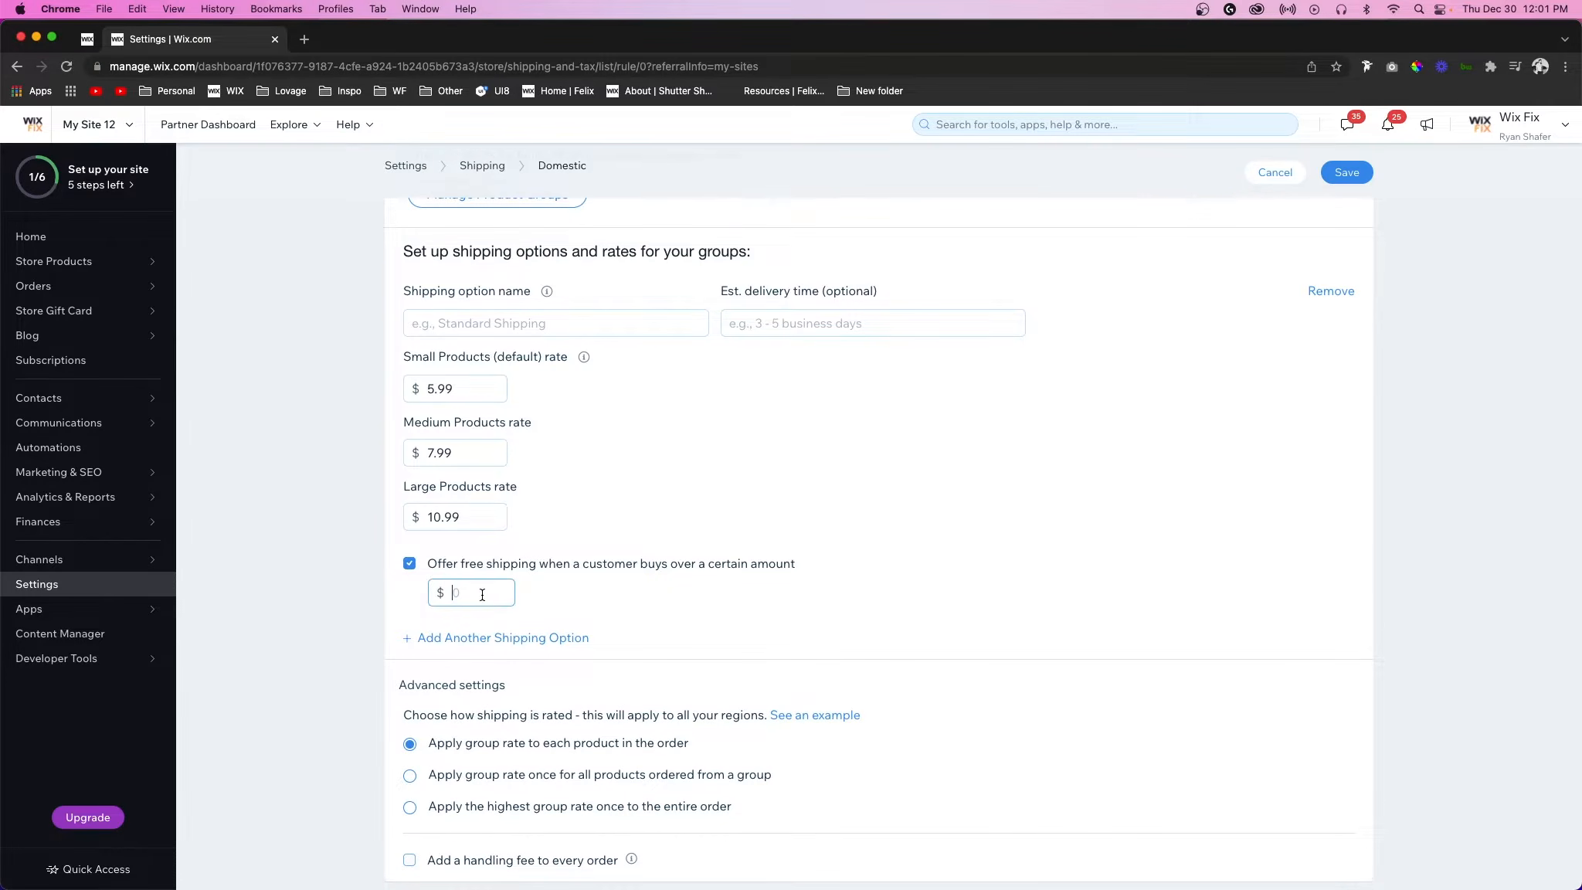
text(150)
click(616, 608)
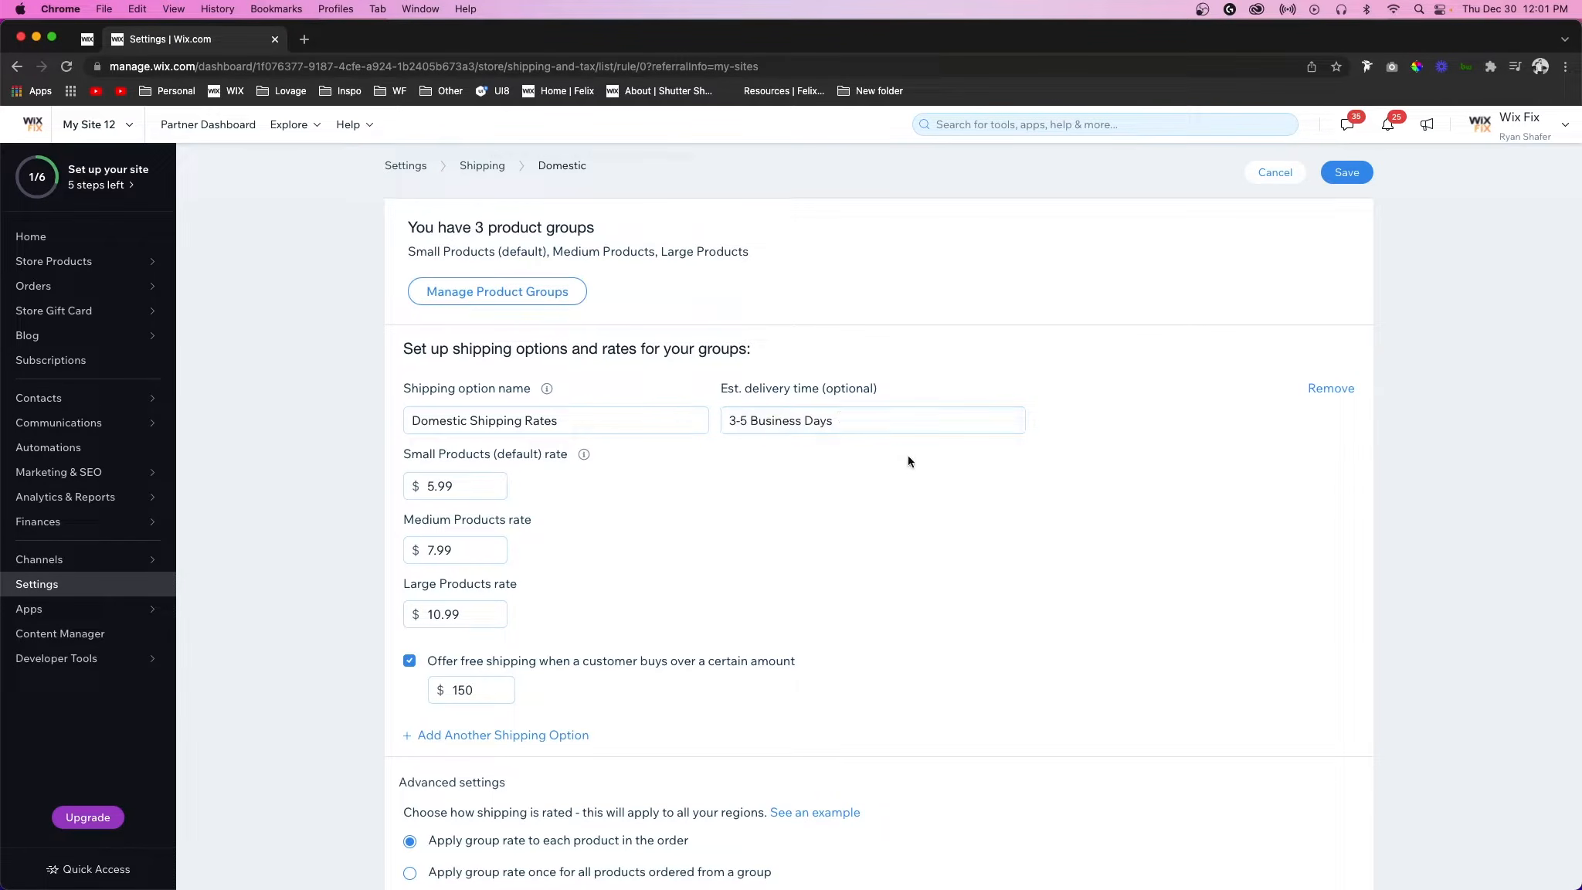
Step: Set how shipping is rated so the highest group rate applies once to the entire order
scroll(913, 472, down, 5)
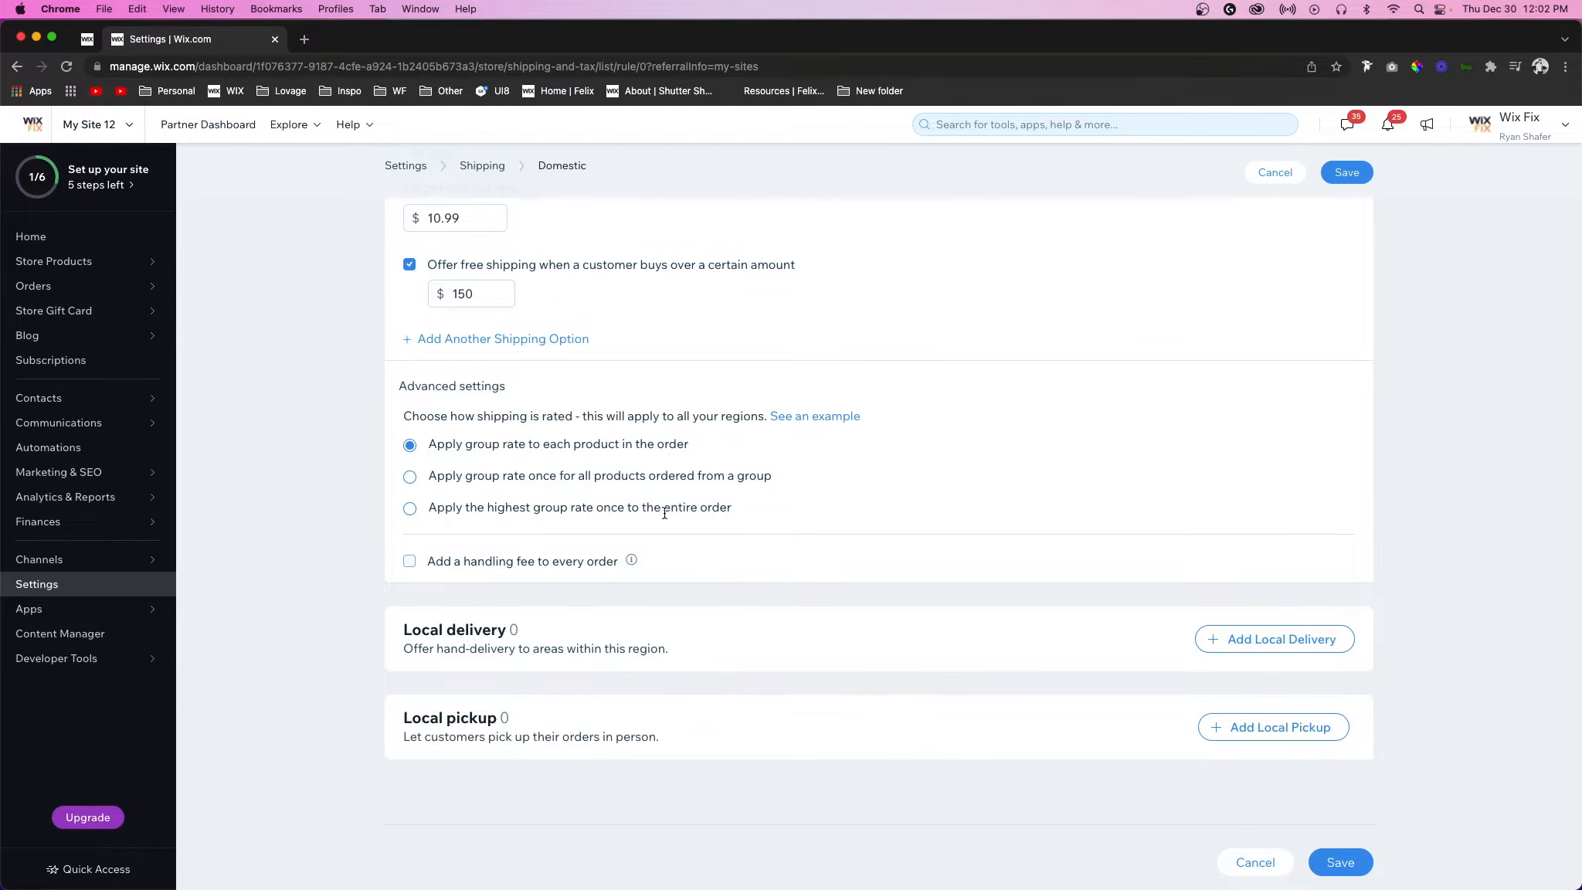
click(410, 508)
drag(431, 509, 735, 517)
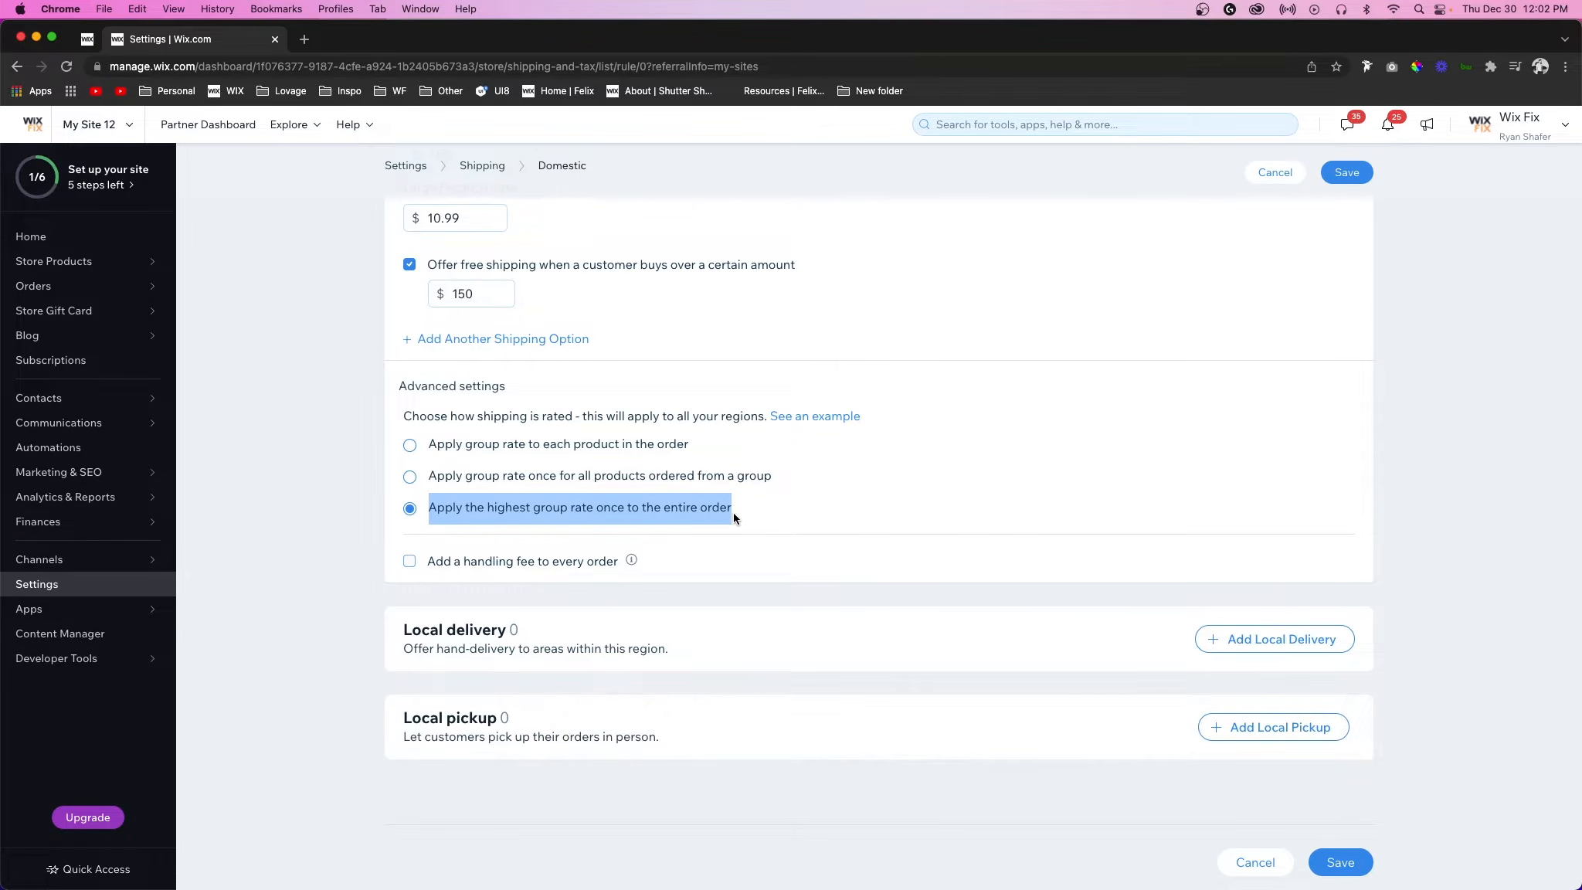
click(739, 513)
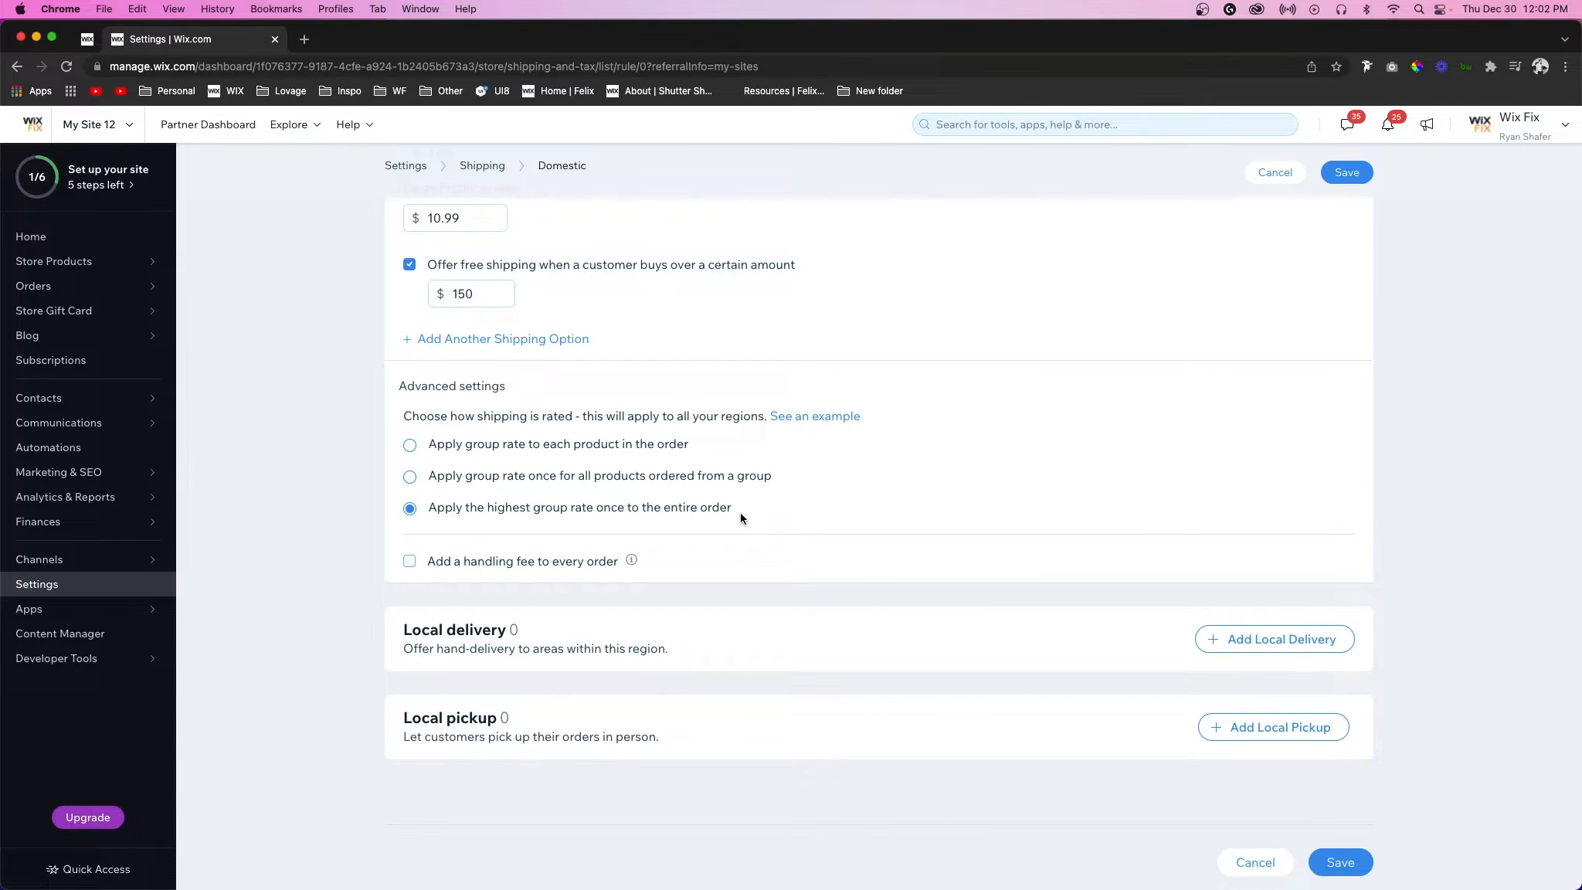
Step: Try adding a handling fee to every order, turn it off again, and review the domestic shipping settings
click(410, 564)
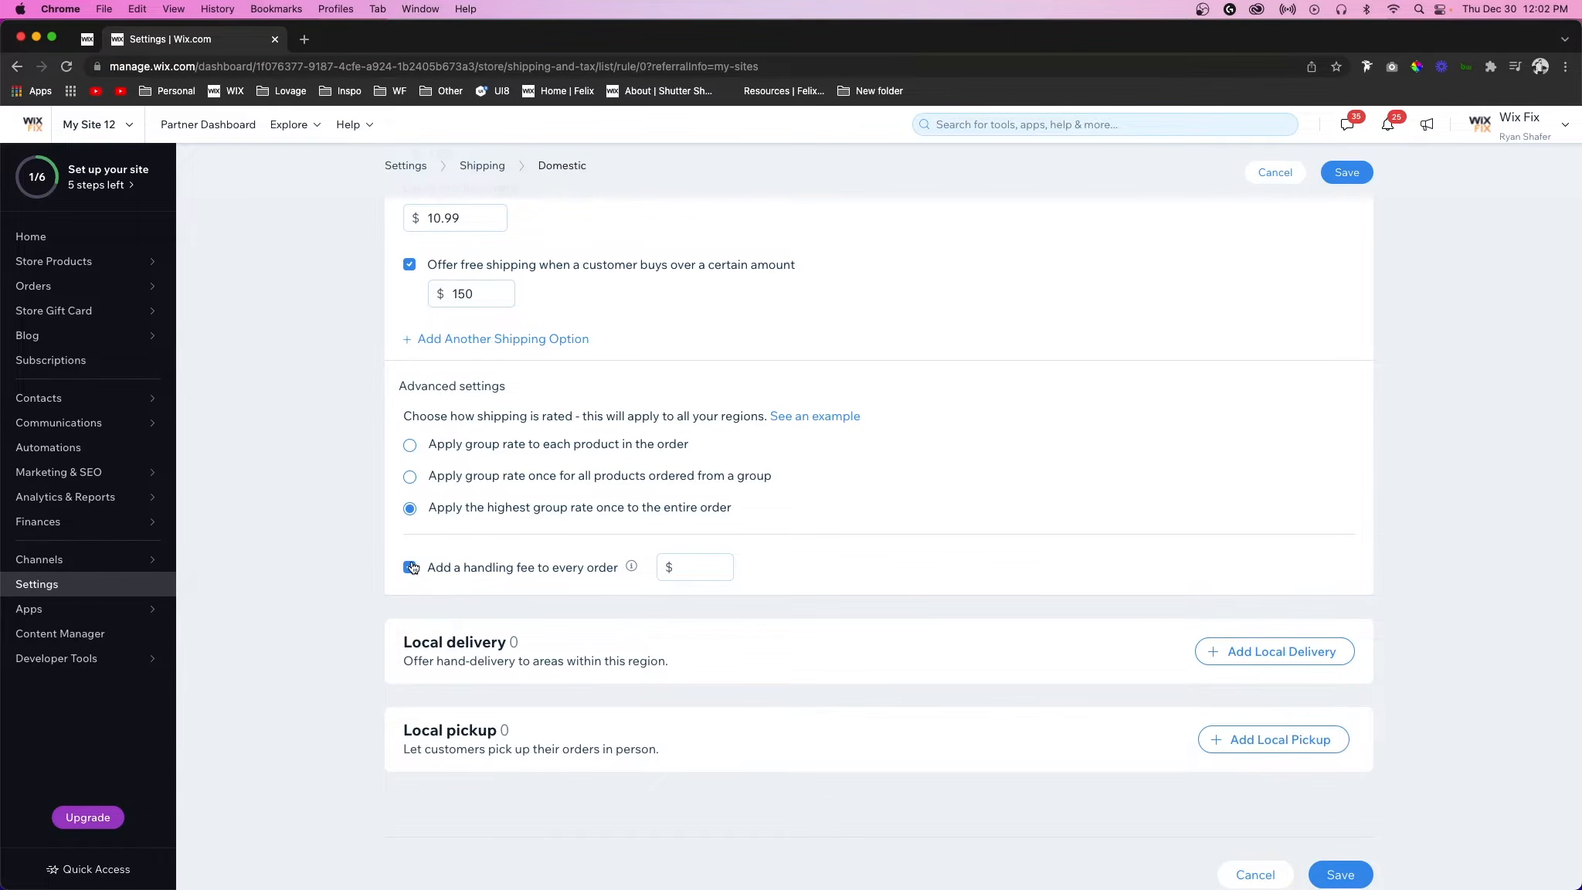
click(410, 567)
scroll(705, 583, up, 8)
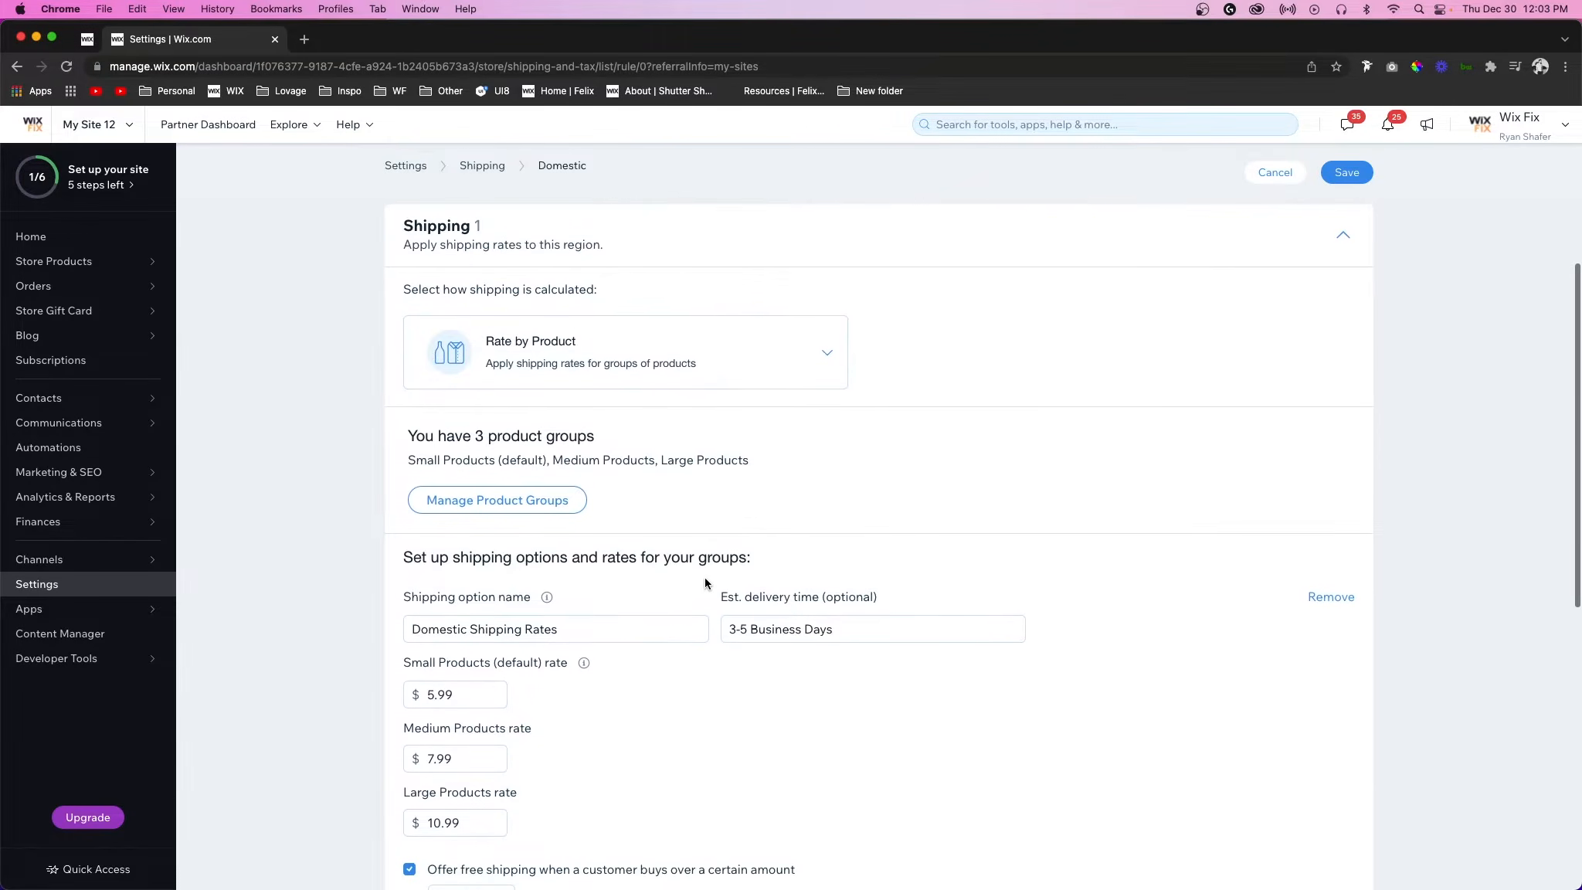
scroll(553, 667, down, 8)
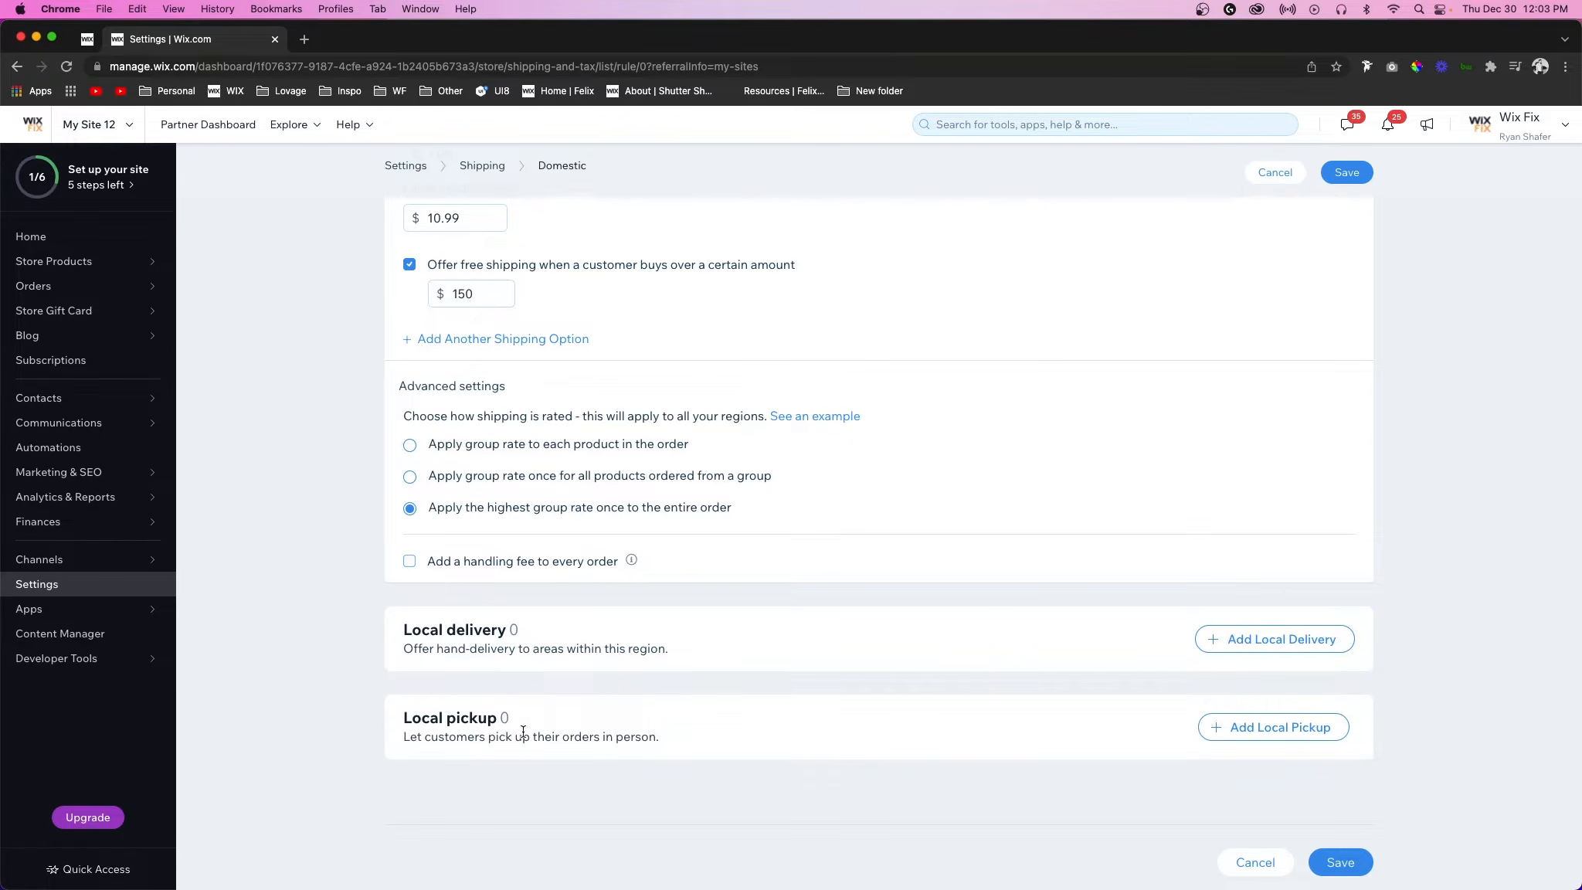
Step: Open the form for adding a local delivery area, examine its radius setting, and close it without adding an area
click(1253, 644)
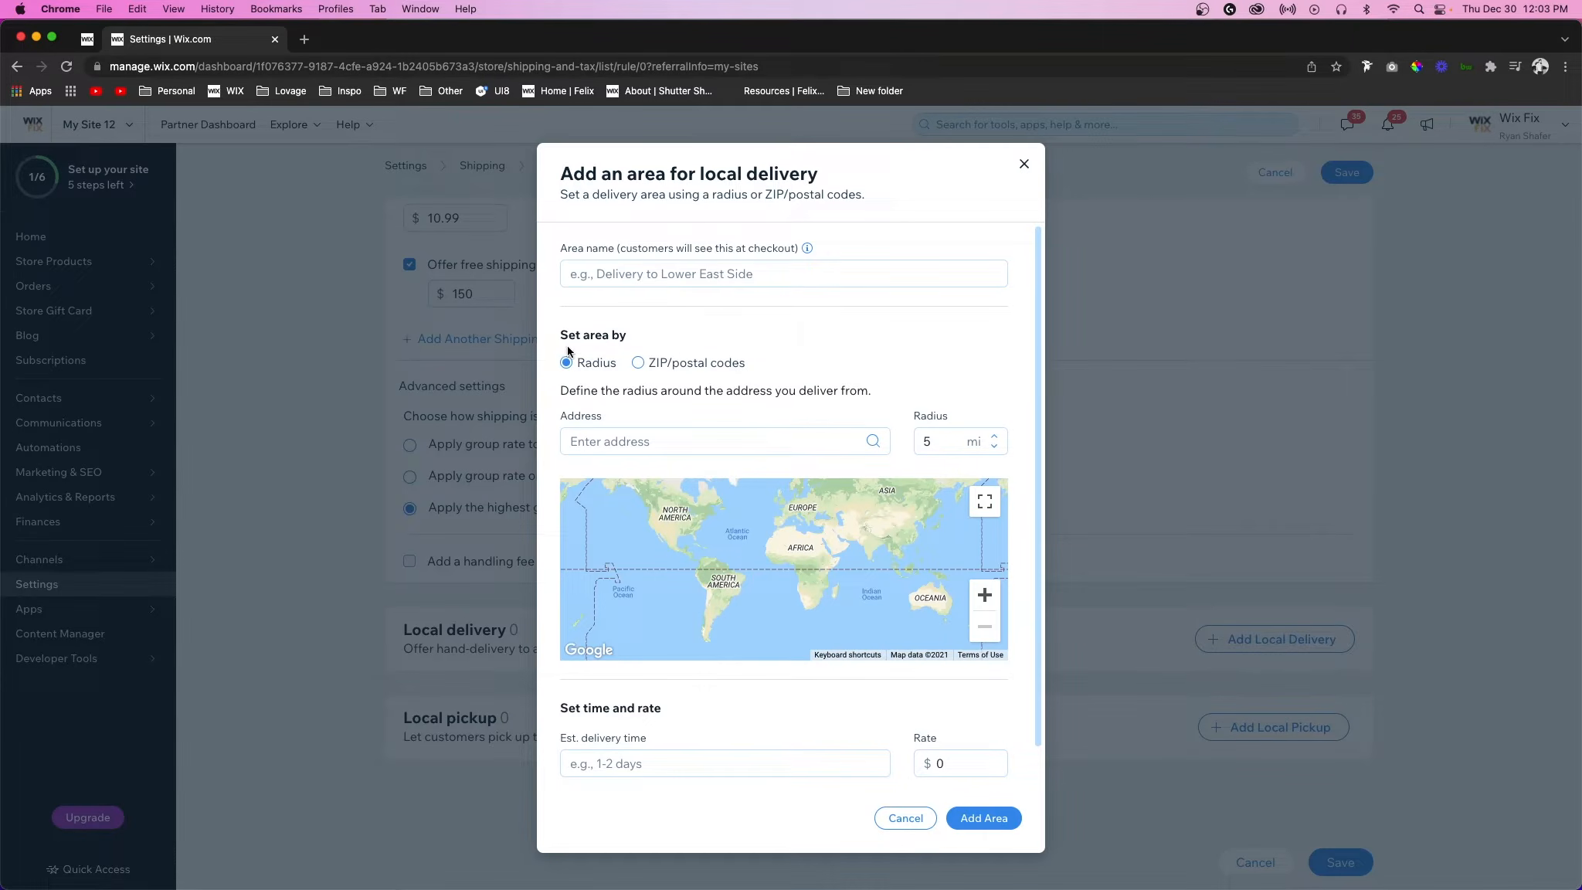
click(932, 442)
key(Escape)
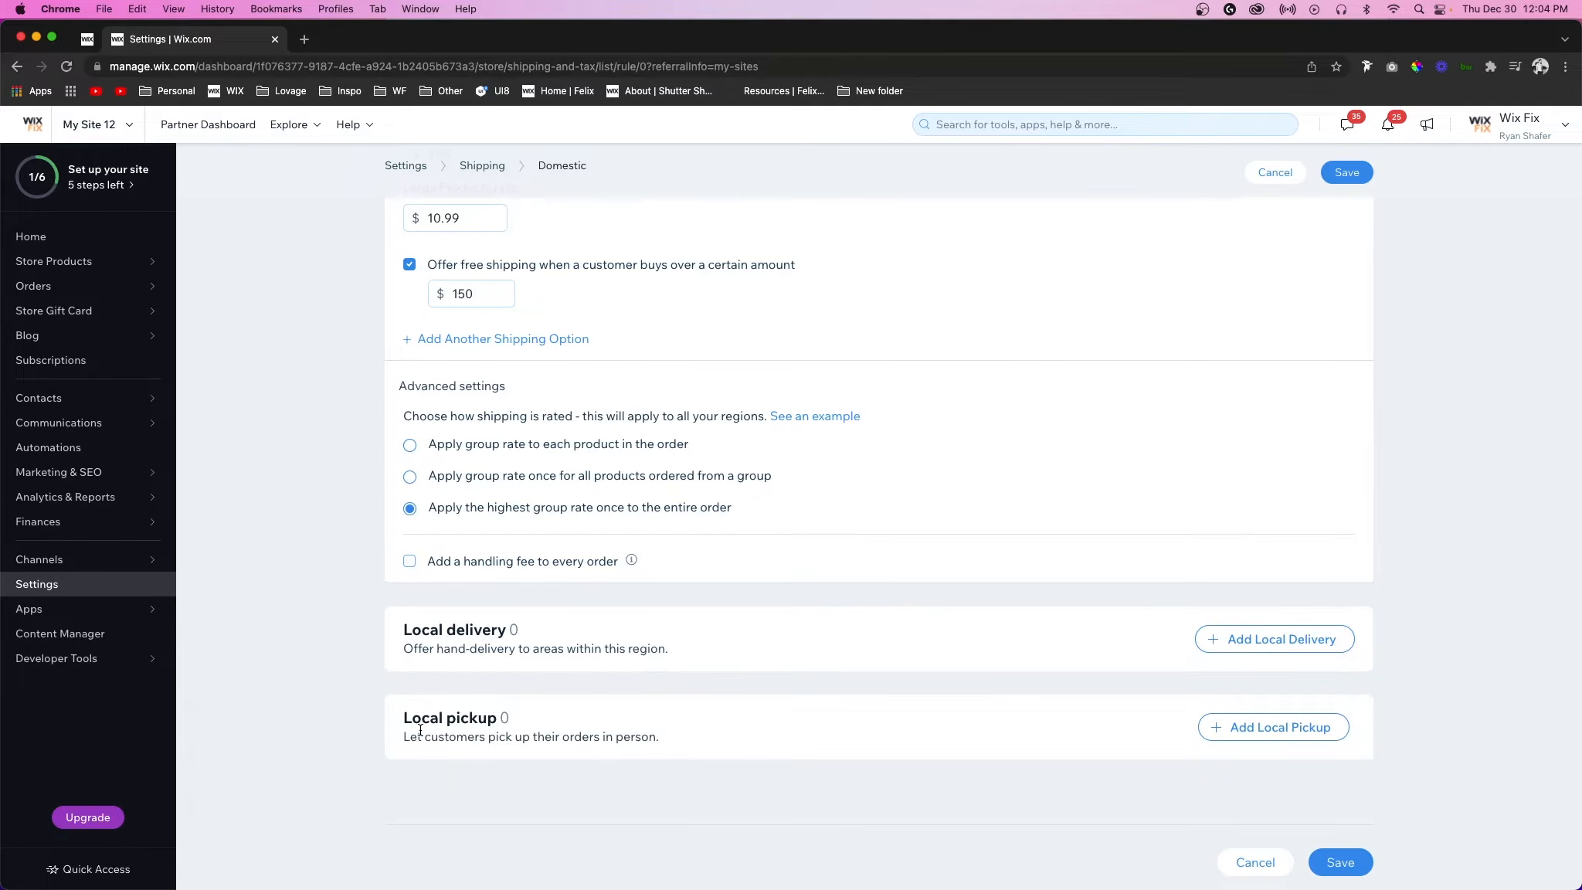
Step: Open a local pickup entry and examine its name, address, pickup time and instructions fields
click(1255, 731)
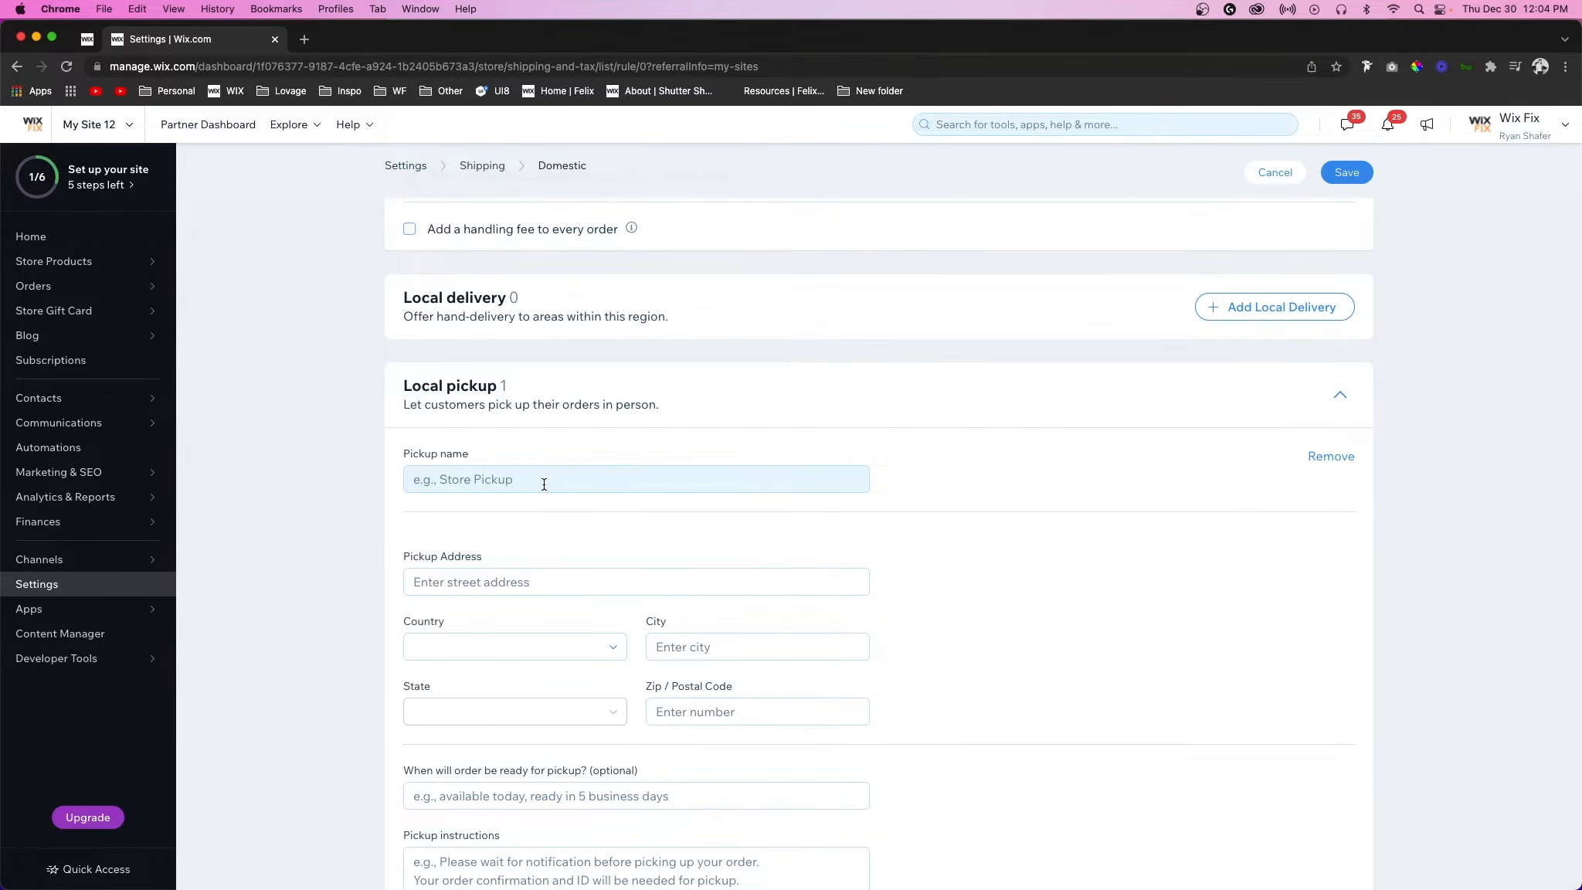
scroll(540, 456, down, 2)
scroll(546, 425, down, 2)
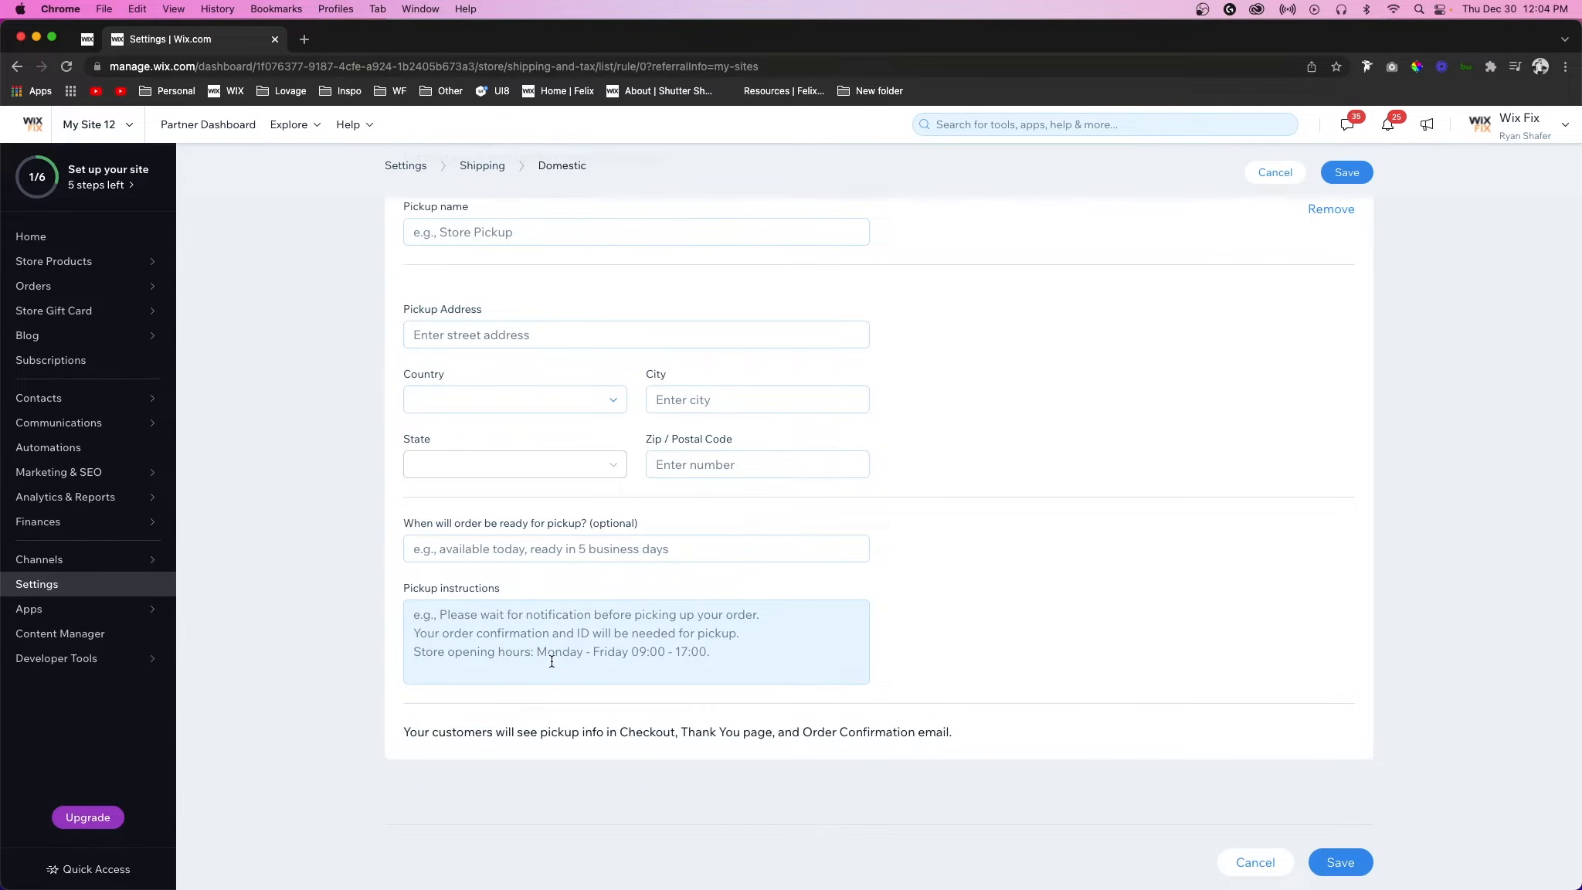
scroll(422, 300, up, 2)
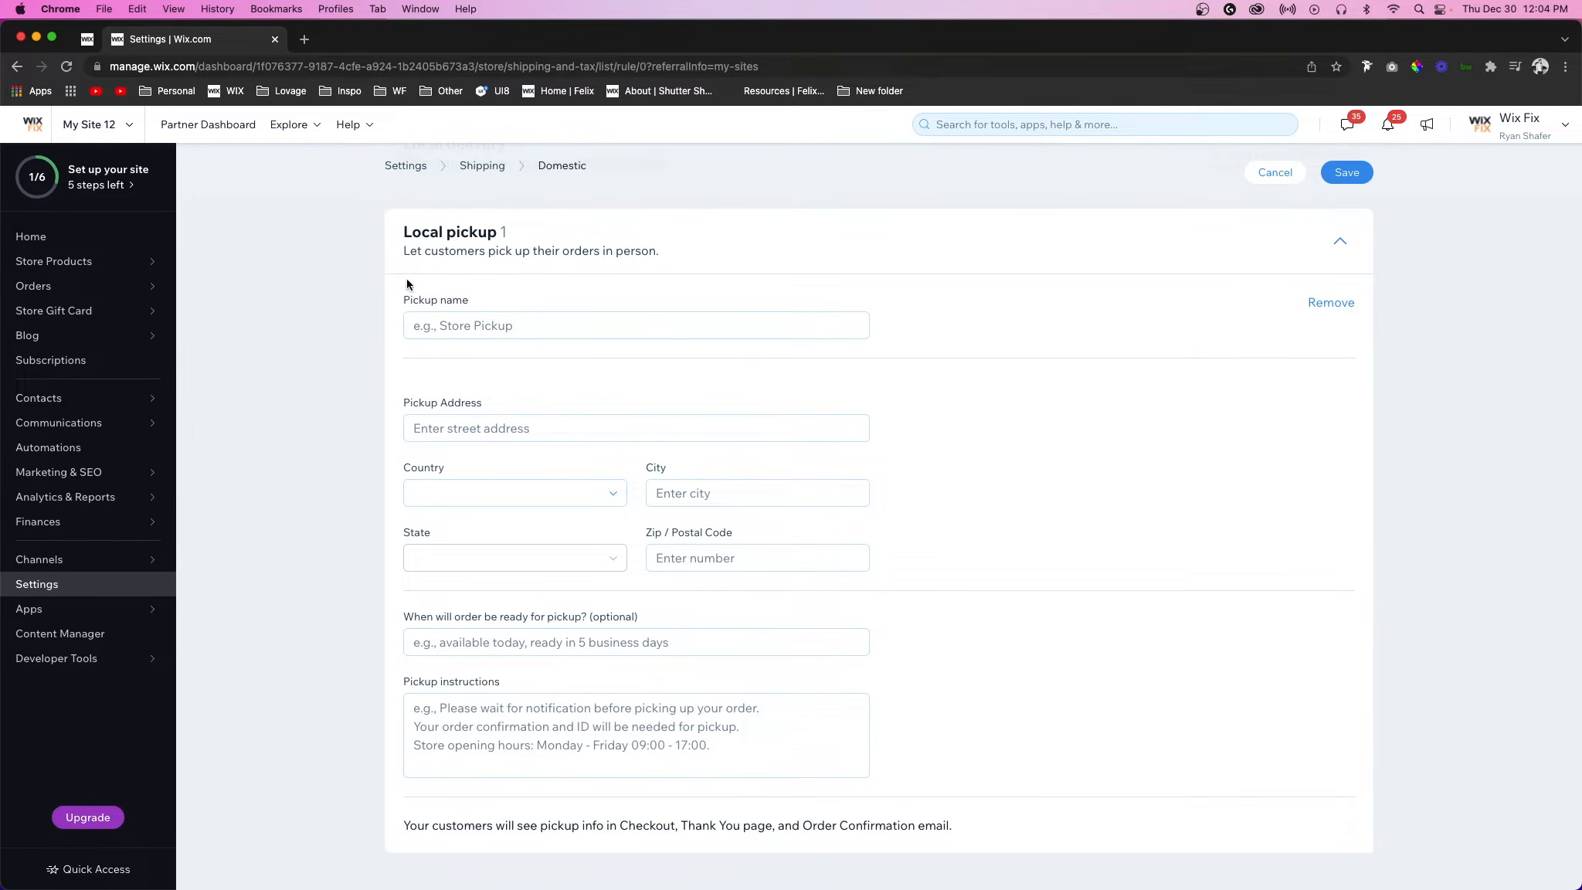
drag(405, 231, 581, 231)
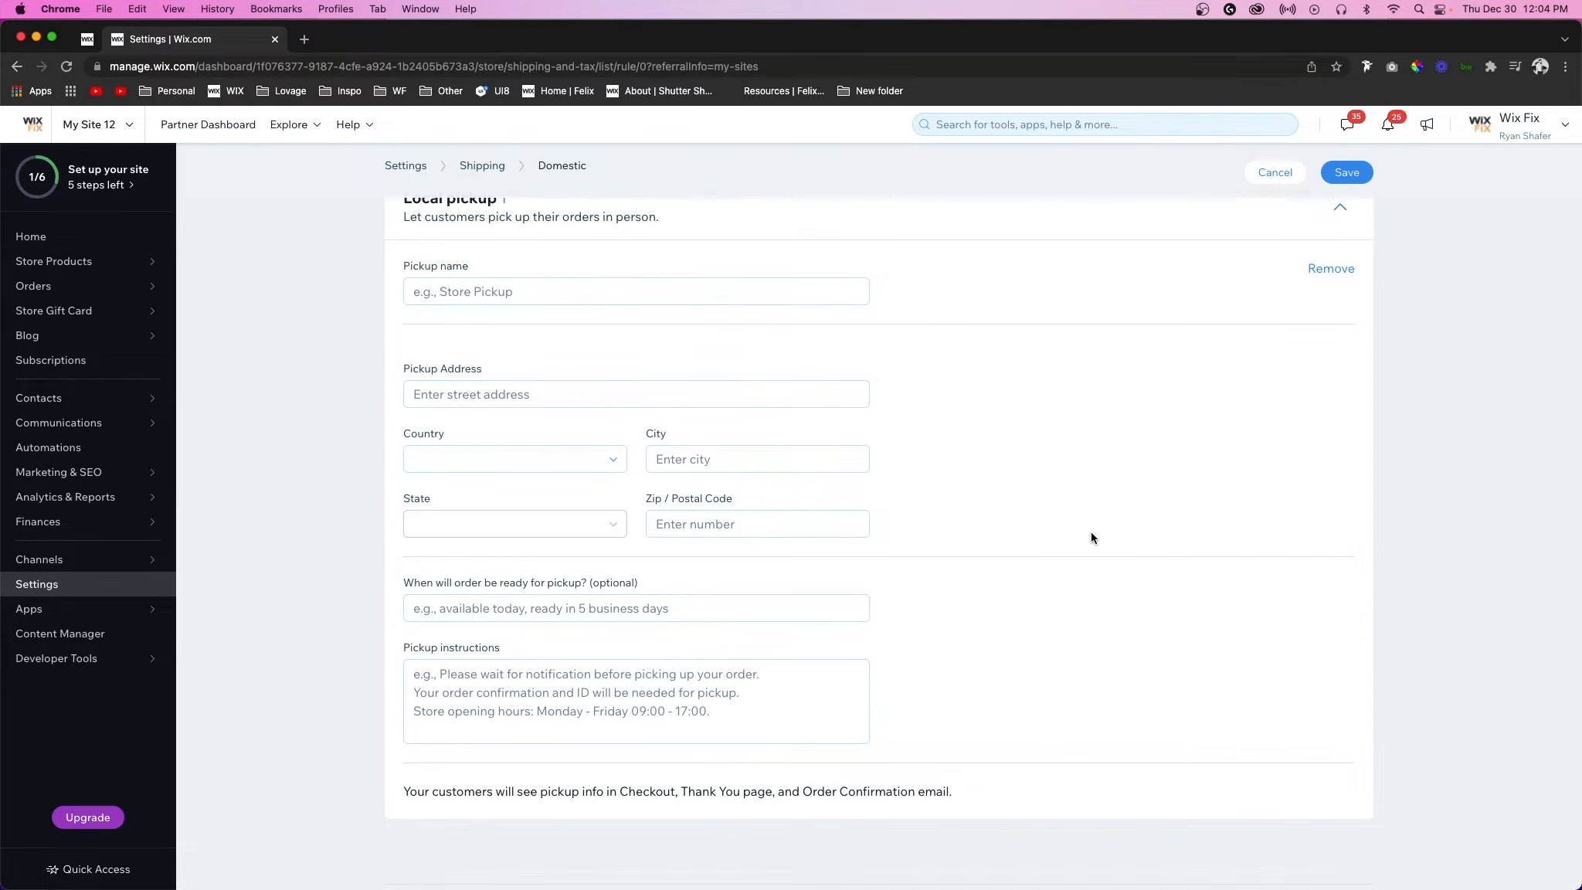
Step: Save the Domestic shipping rule, open the International rule for editing, and dismiss the setup progress message
click(1344, 174)
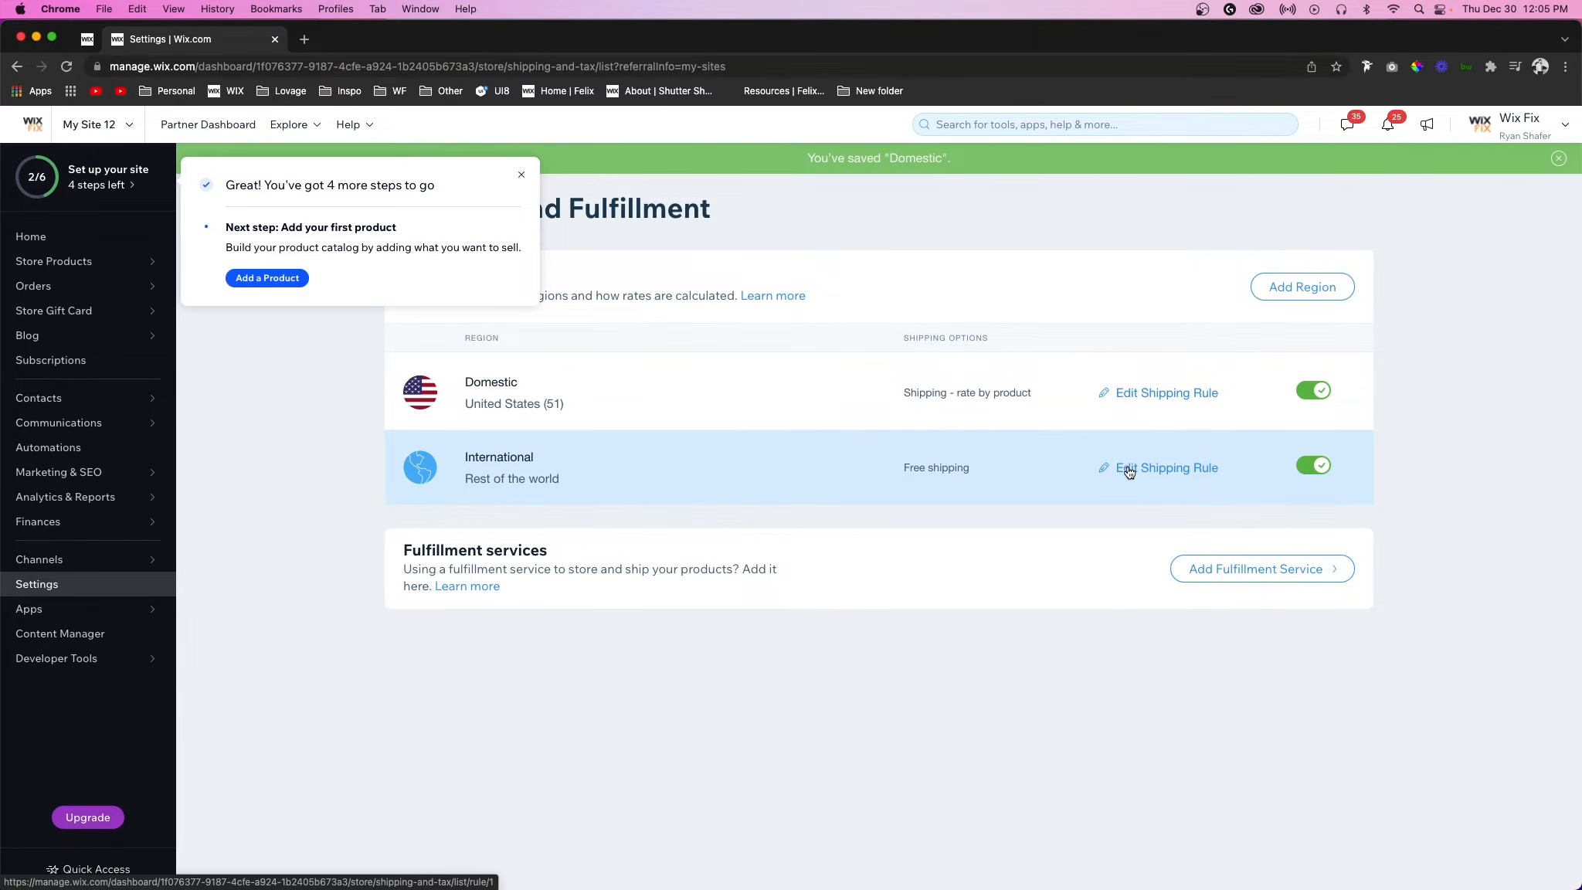
click(1131, 468)
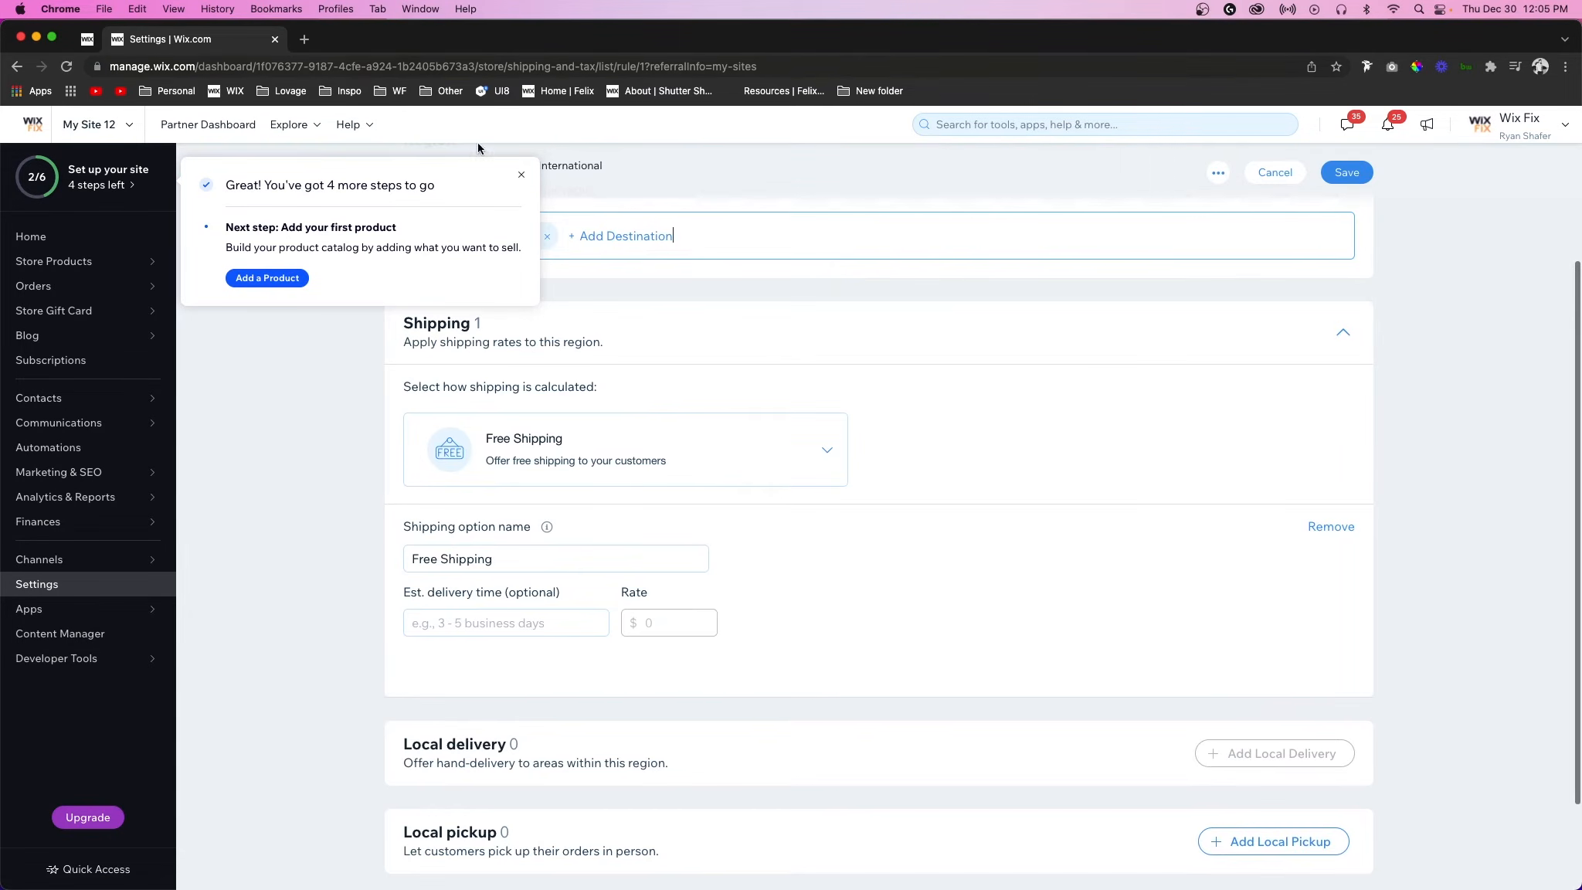
click(521, 175)
Step: Set the International region's shipping calculation to Rate by Product
click(806, 452)
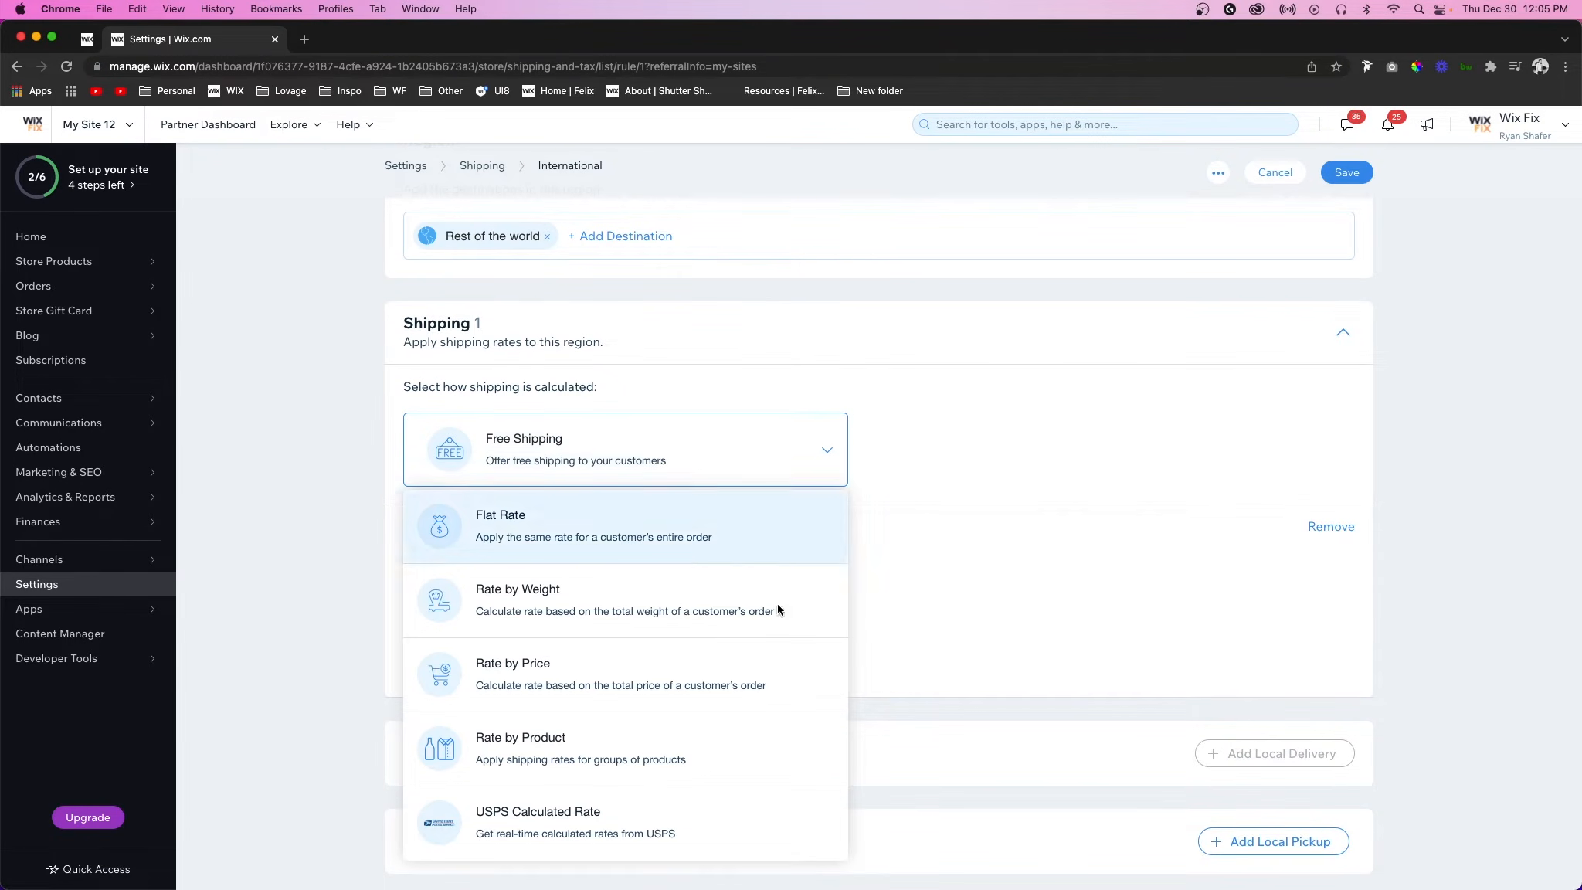
scroll(737, 676, down, 3)
click(656, 672)
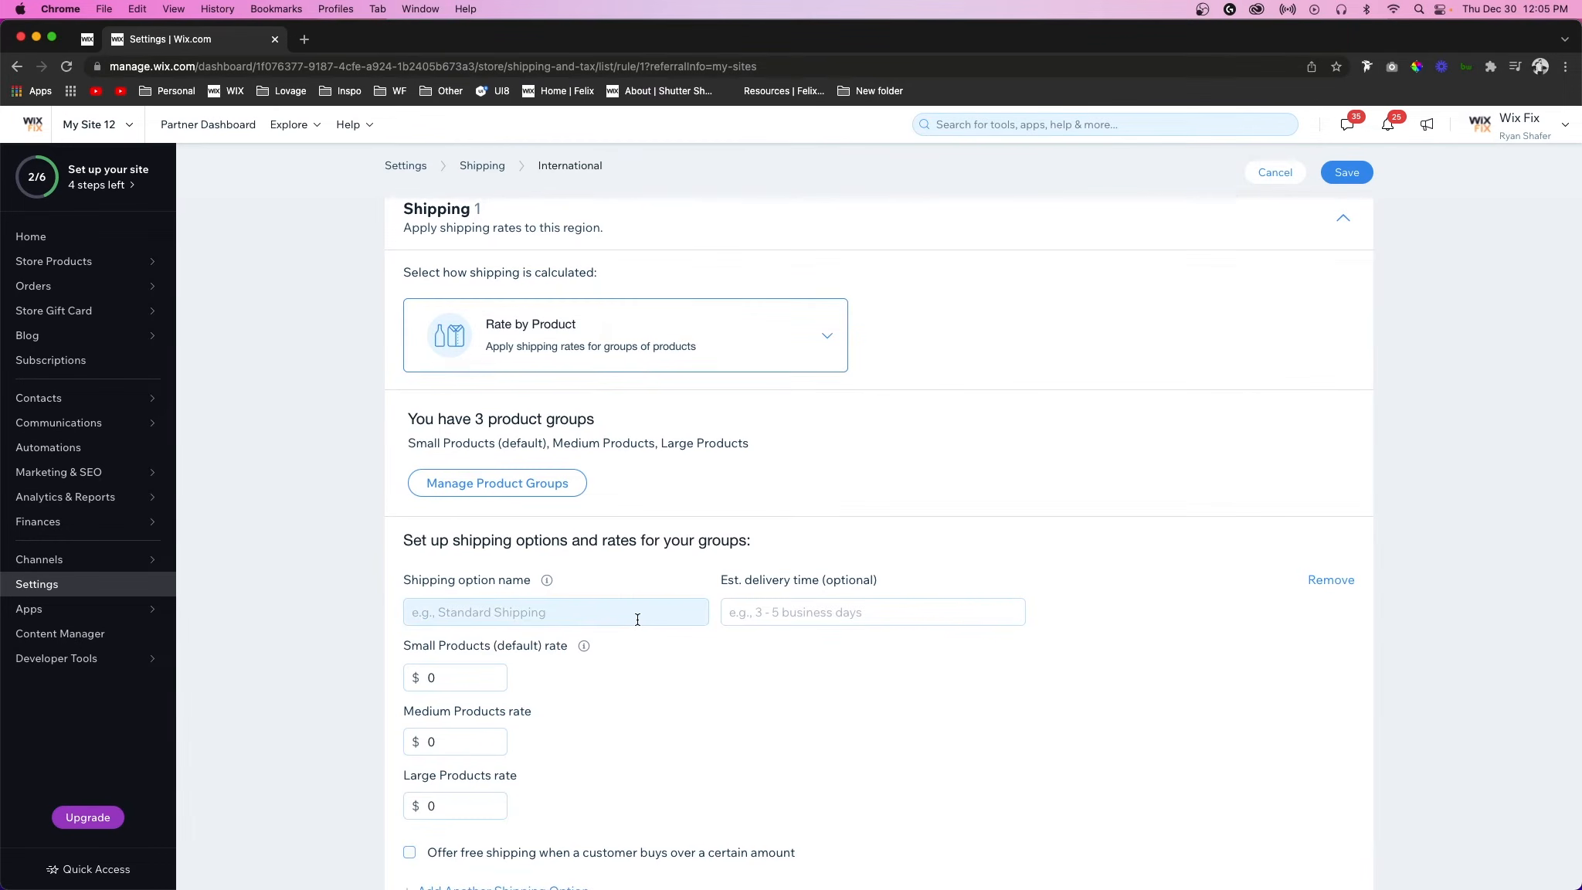
Step: Set the international shipping rates to $12.99 for Small Products, $16.99 for Medium Products and $22.99 for Large Products
scroll(628, 695, down, 3)
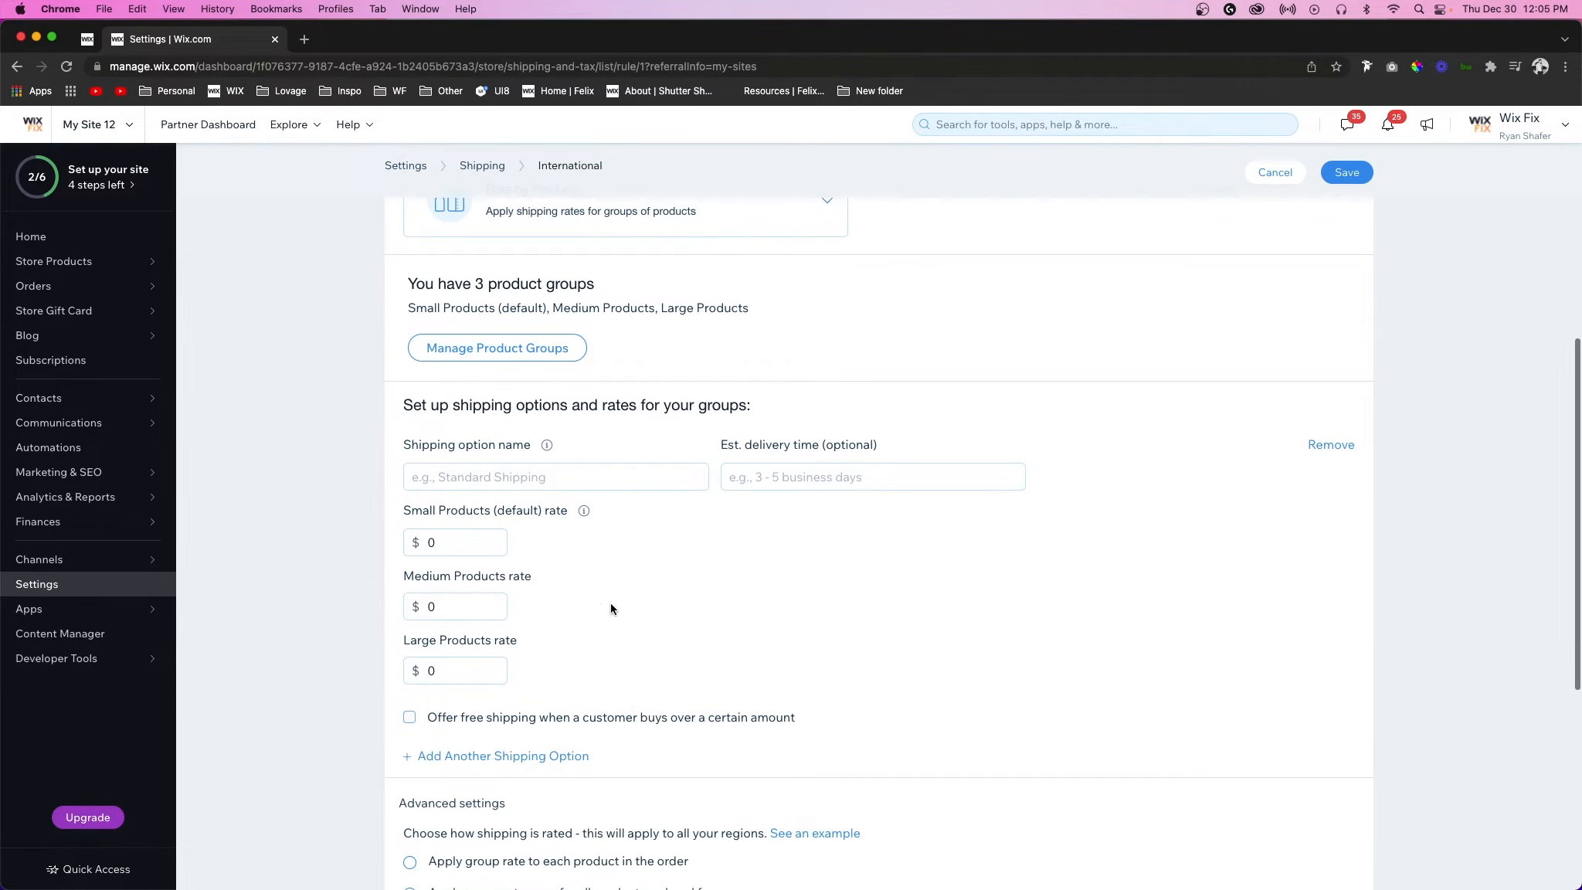
click(475, 548)
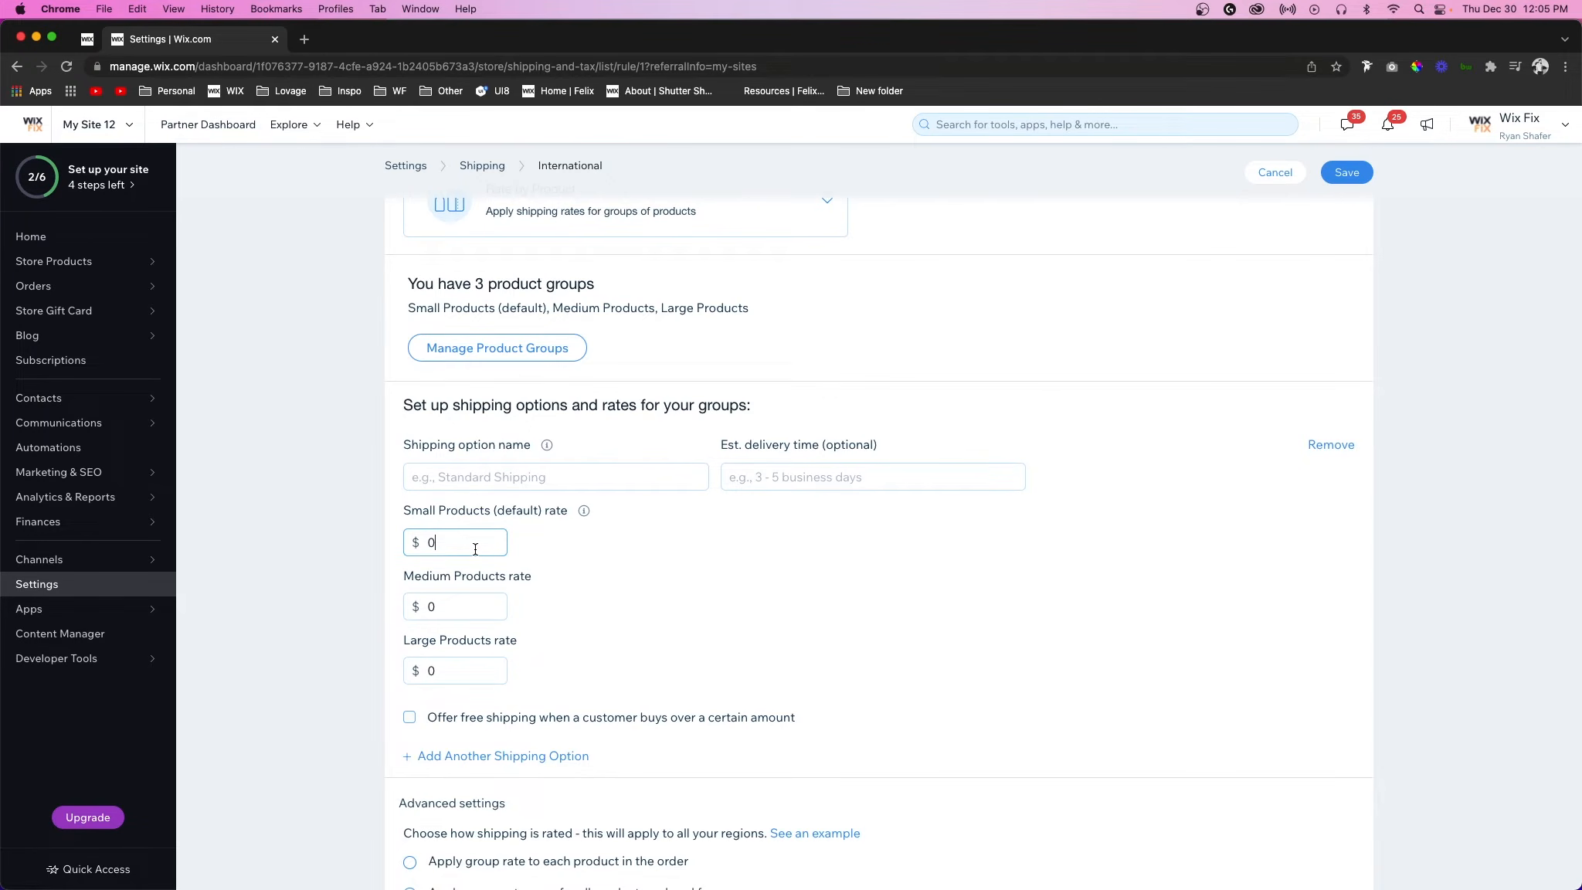
drag(441, 543, 421, 545)
text(12.99)
click(443, 610)
text(16.99)
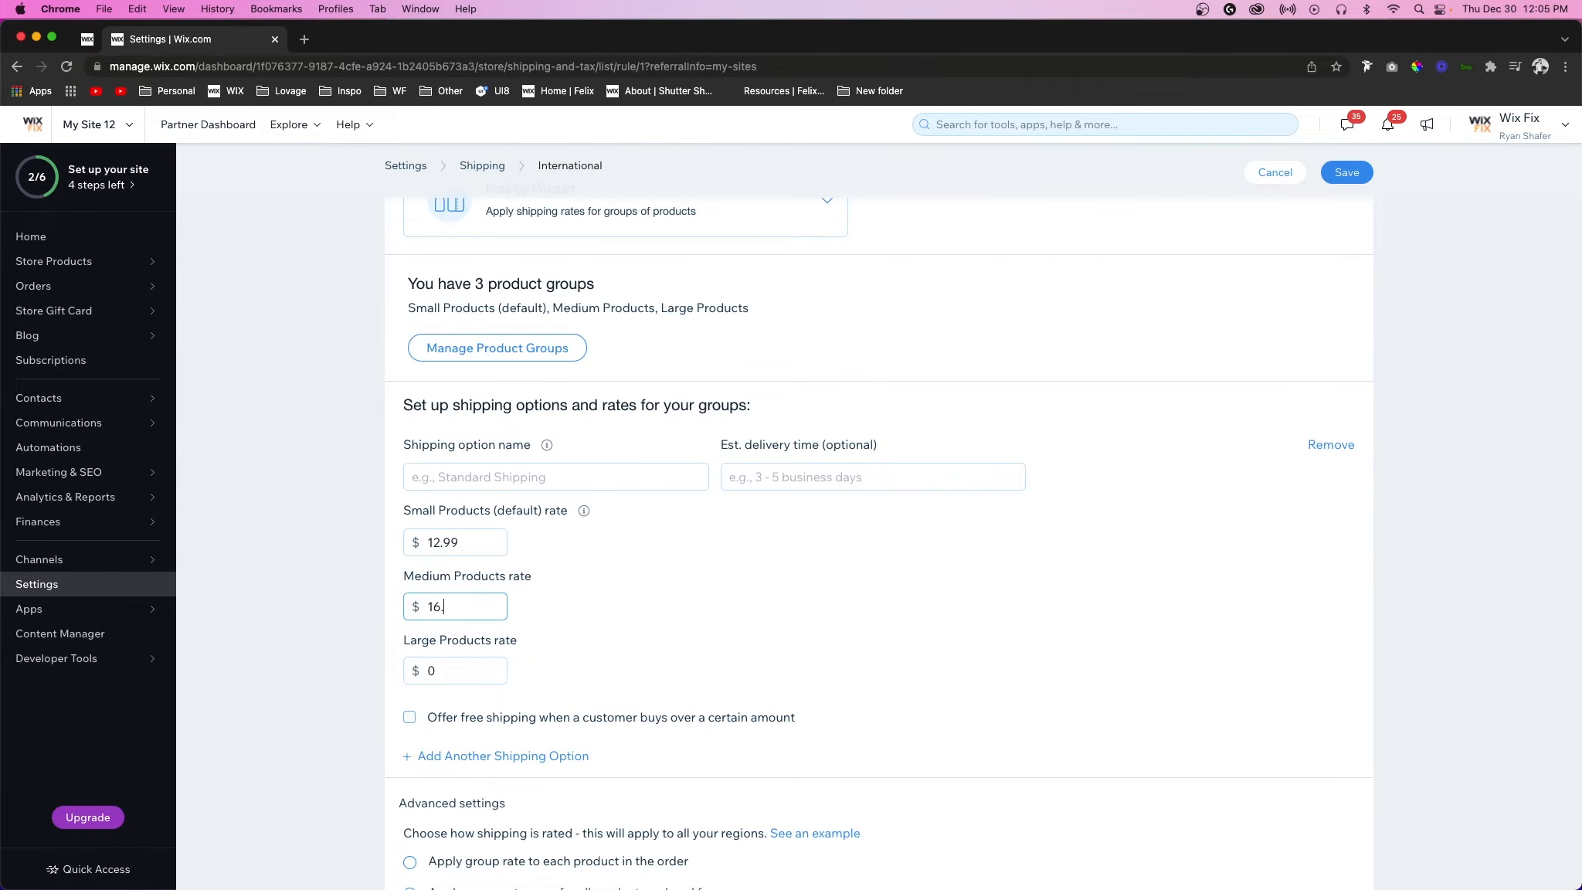
click(448, 671)
text(22.99)
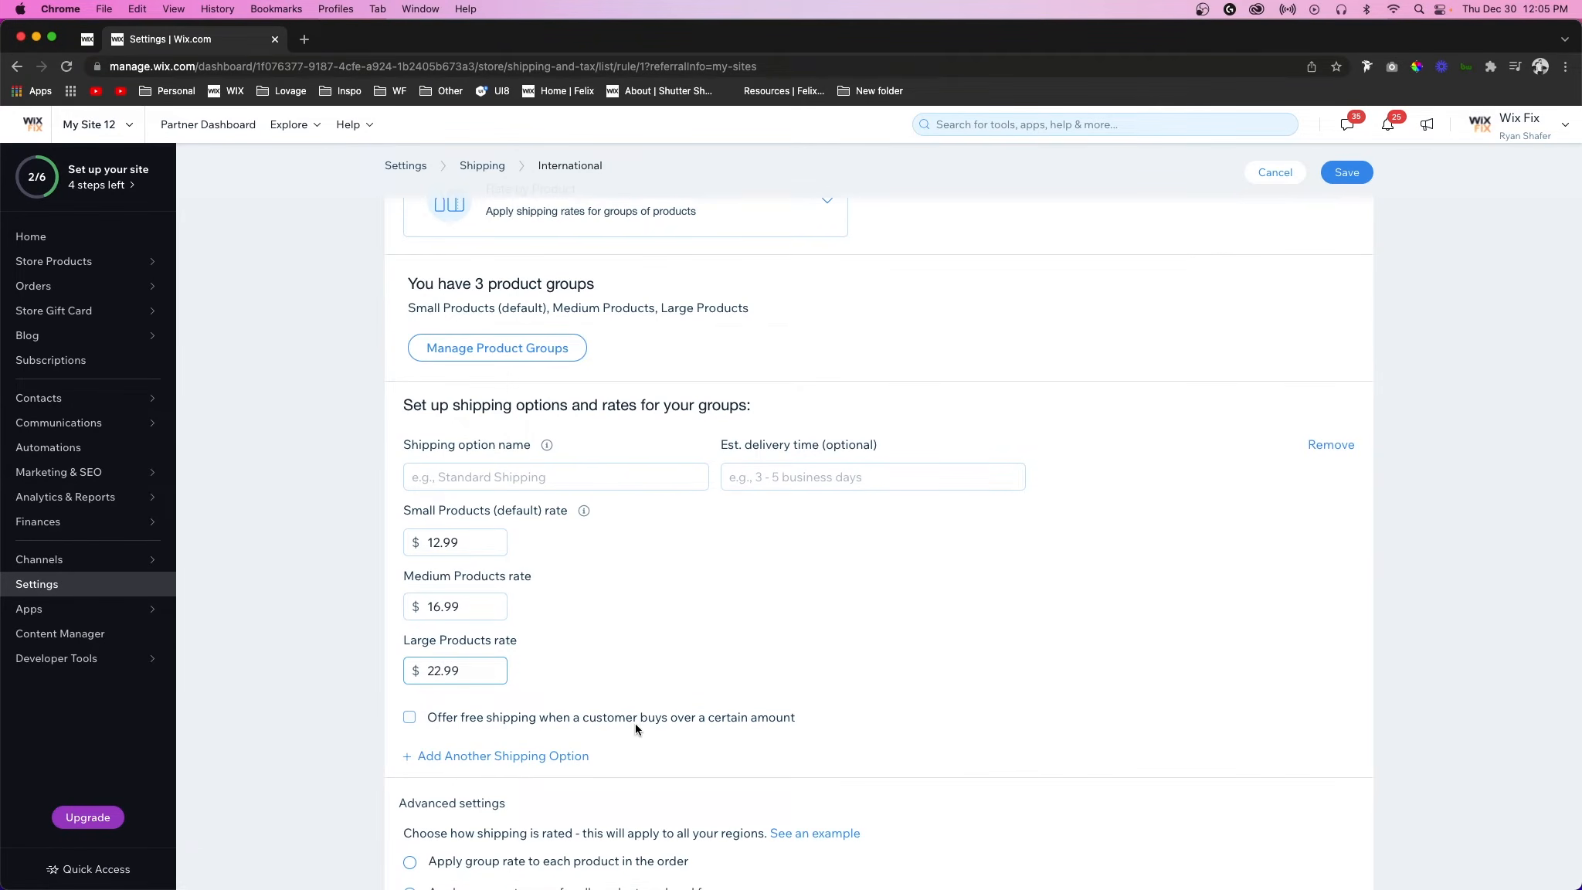
Step: Offer free shipping in the International region when a customer buys over $200
click(594, 655)
scroll(594, 649, down, 3)
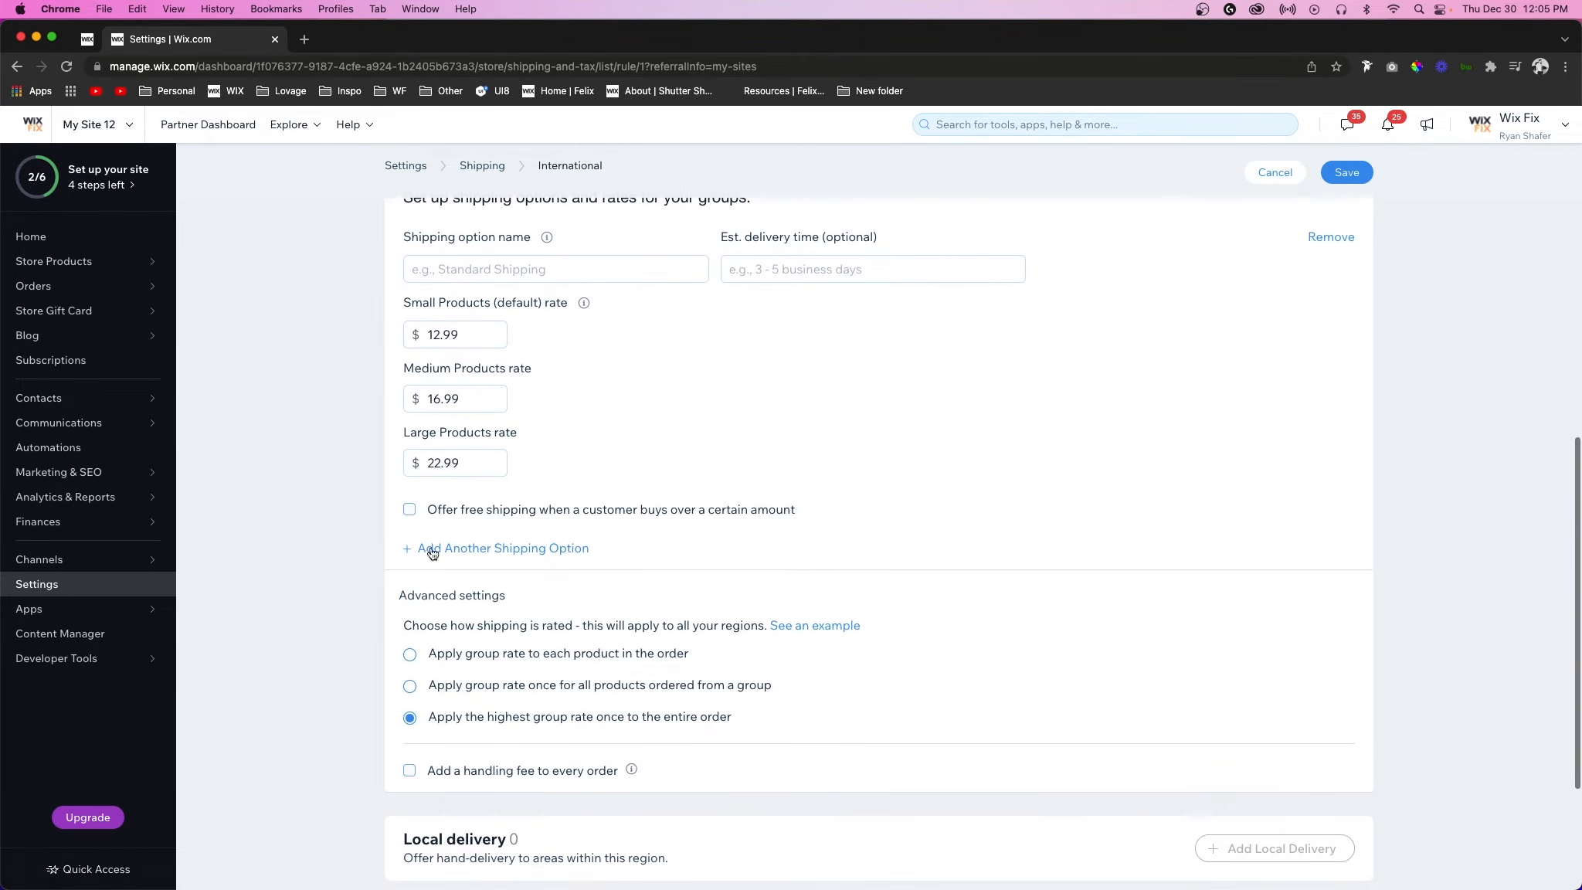
click(409, 510)
click(486, 543)
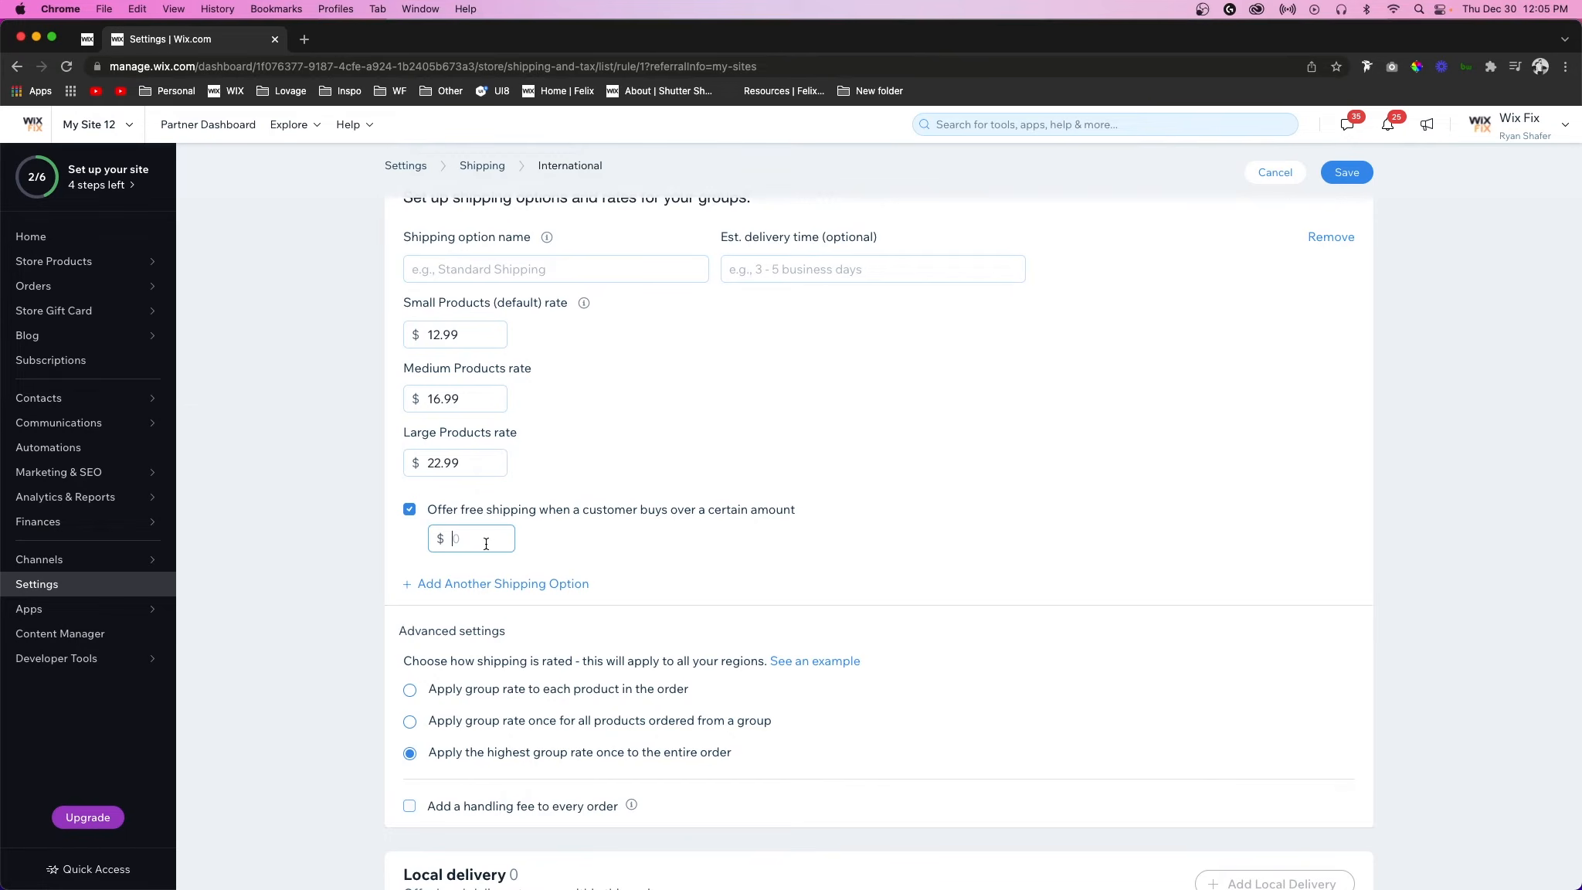
text(200)
click(688, 564)
scroll(447, 639, down, 3)
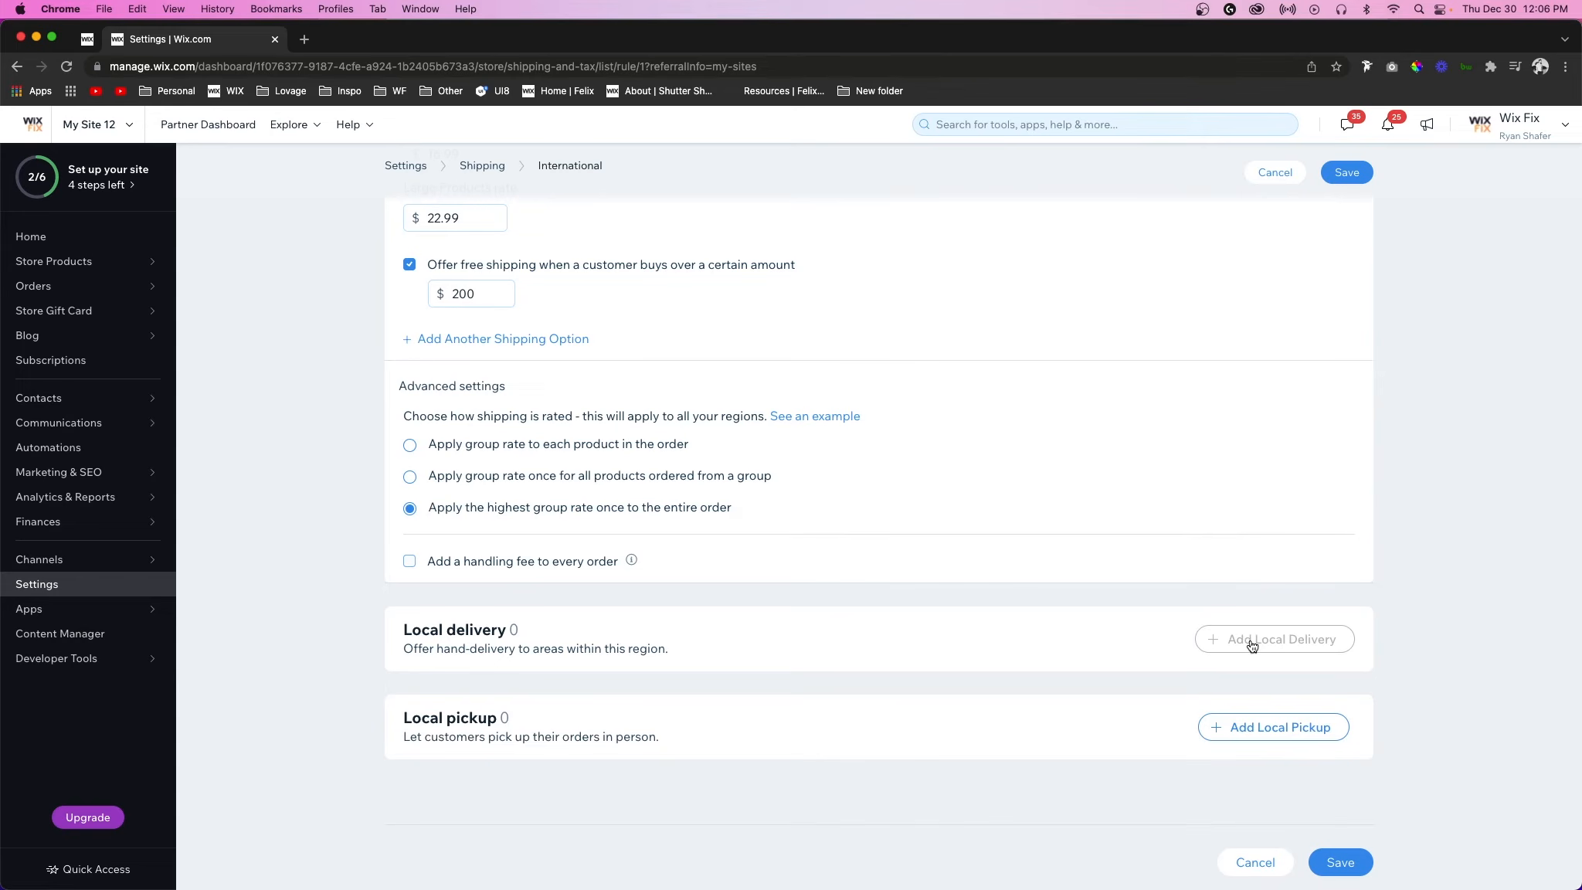
Step: Review the International region's local pickup section and save the region's shipping rule
drag(413, 718, 567, 724)
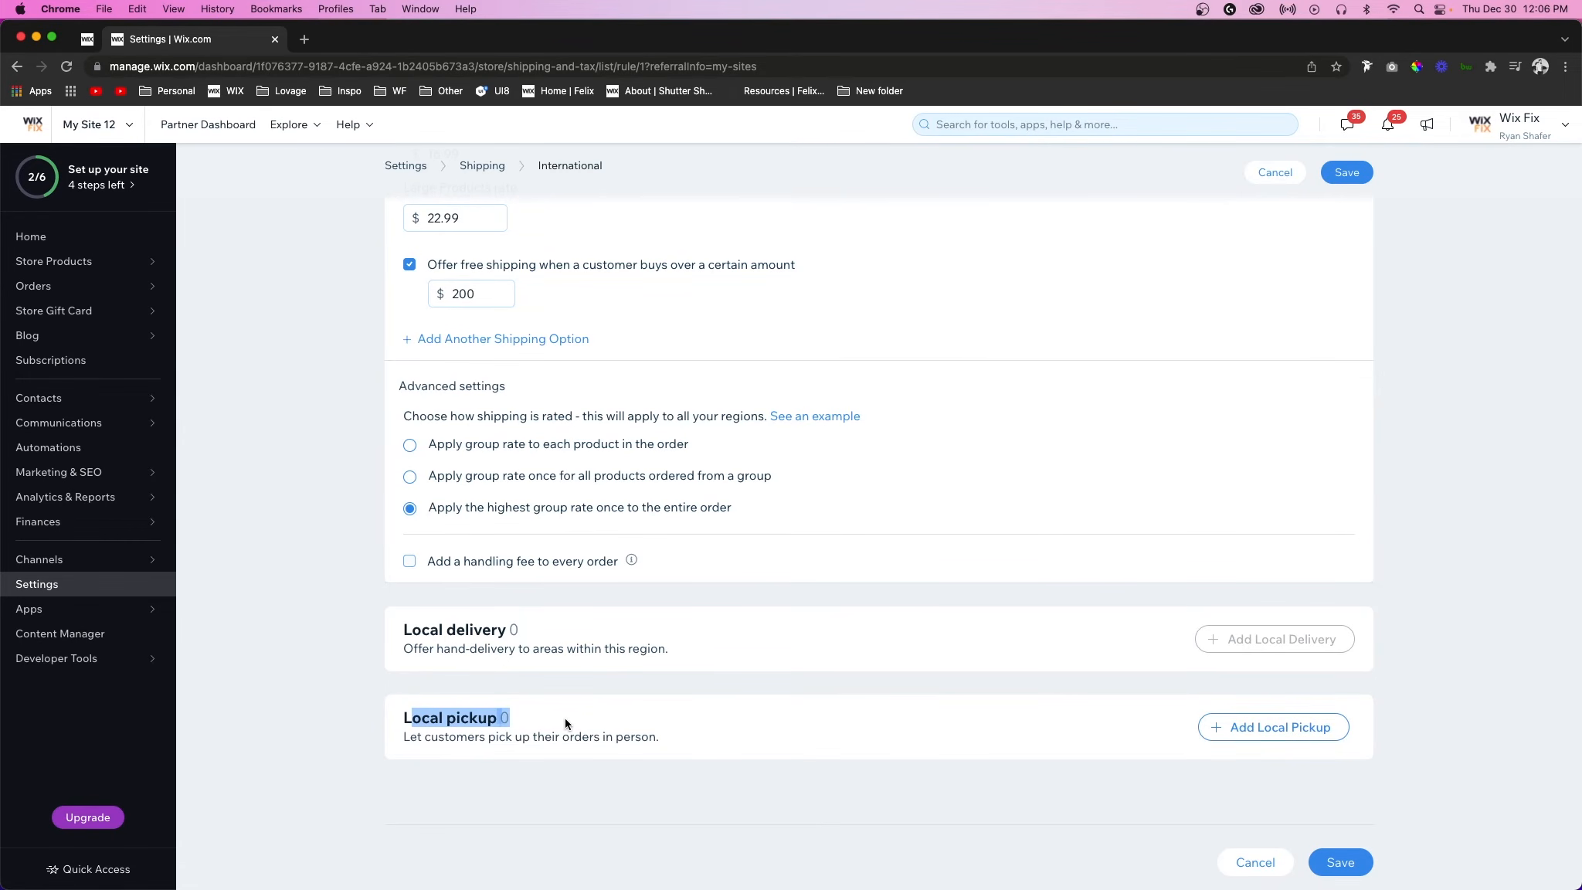
scroll(1079, 661, up, 10)
scroll(1079, 660, up, 3)
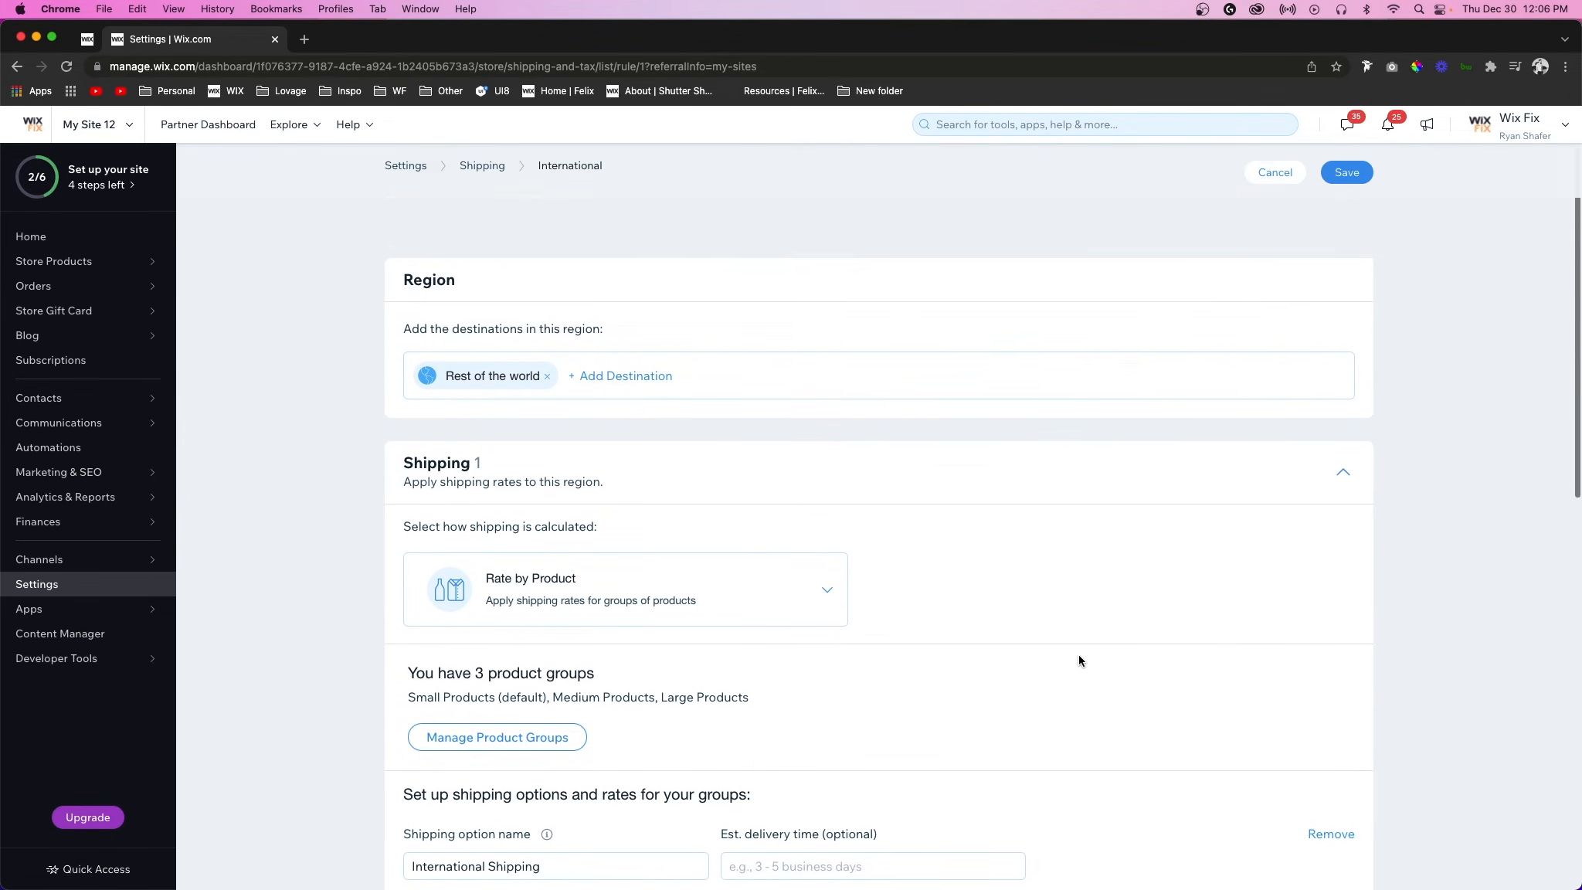
click(1356, 224)
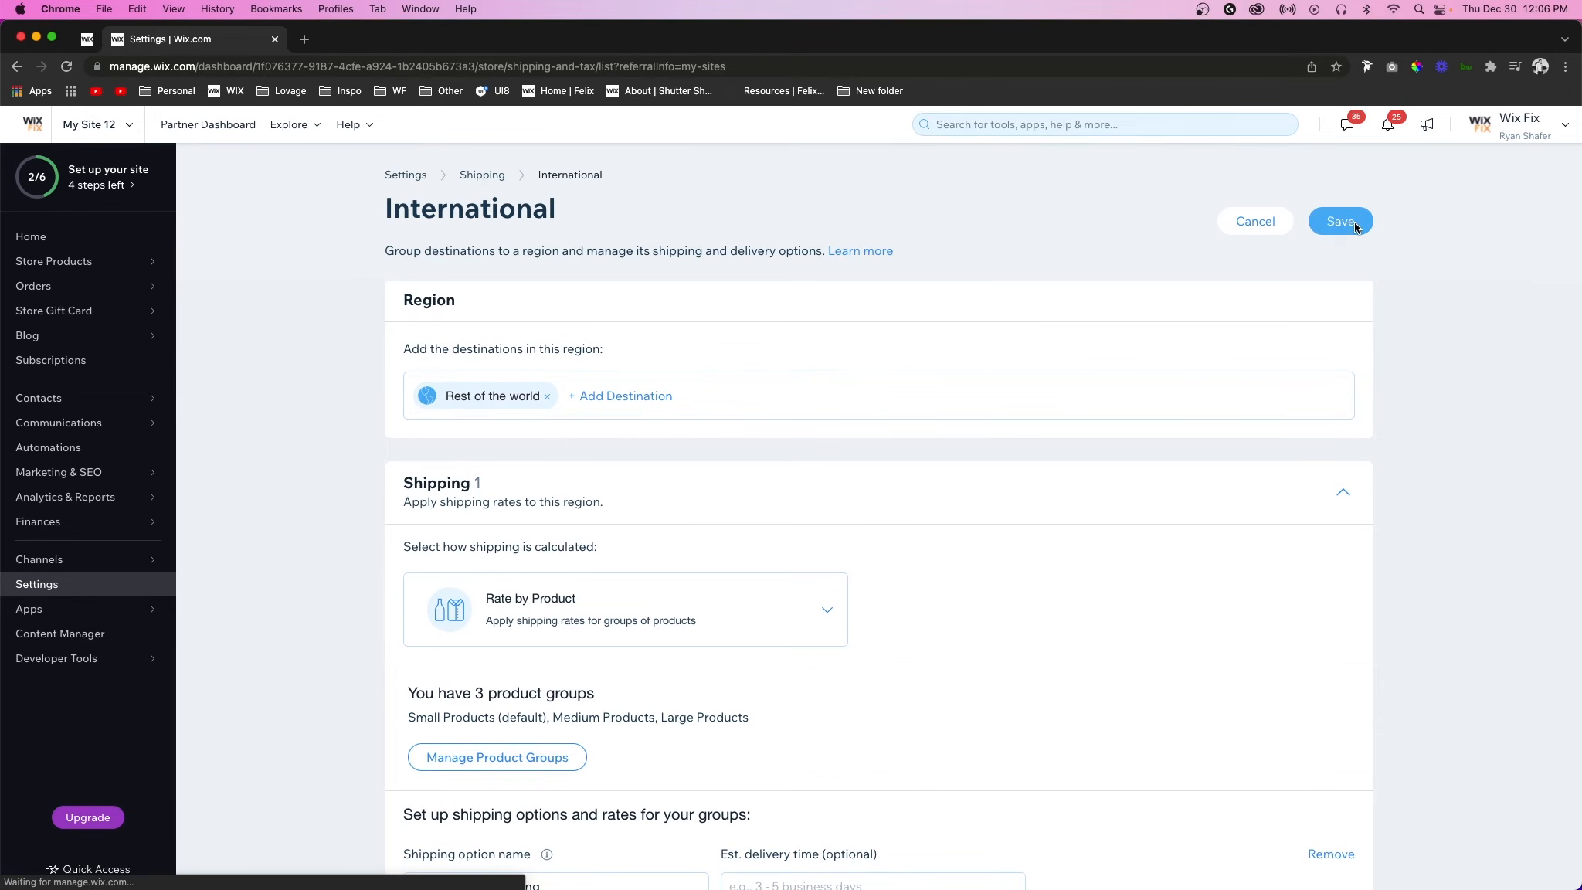